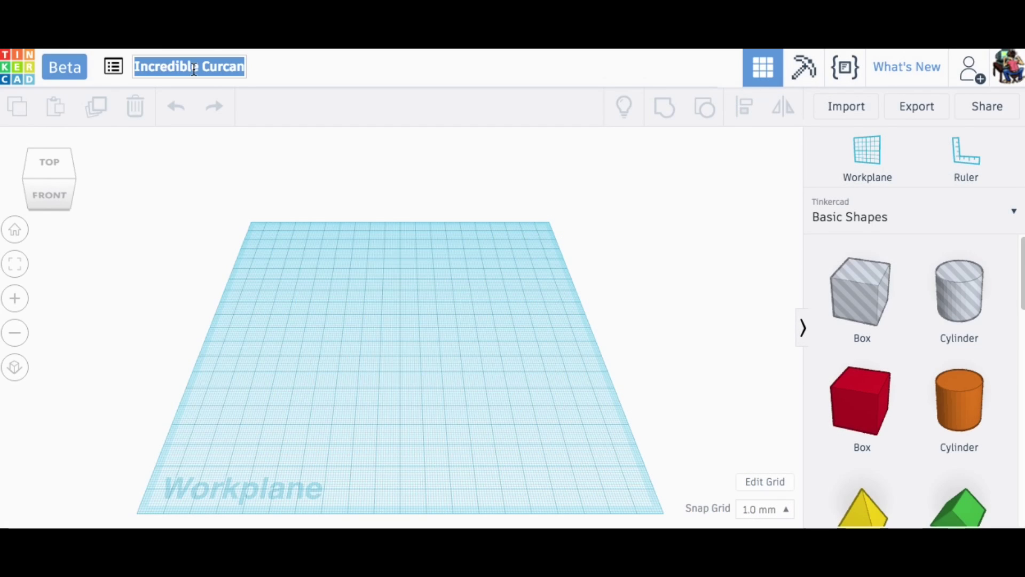
Step: Rename the design ShelfInserts and place a red box on the workplane
text(ShelfInserts)
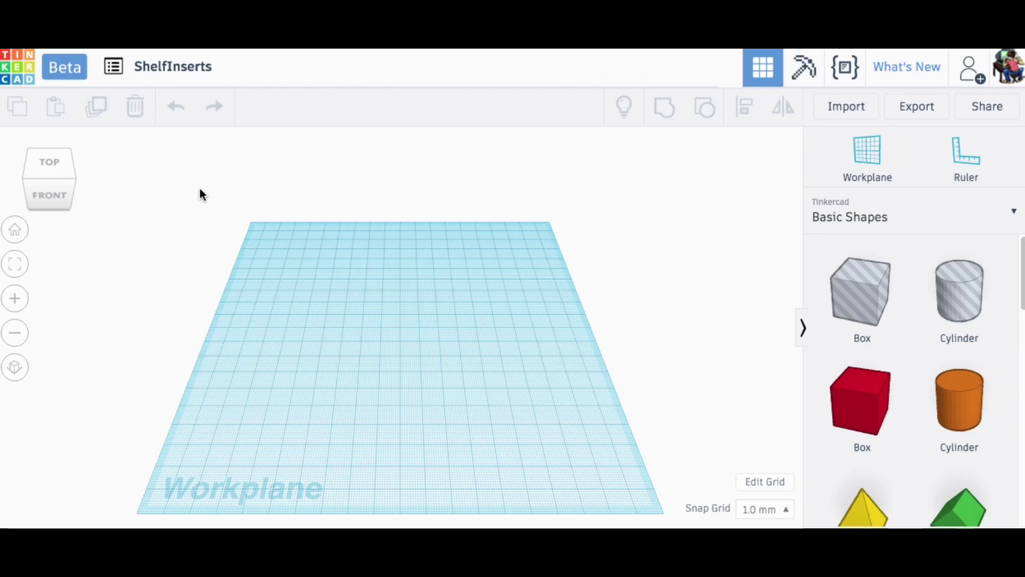
click(854, 399)
drag(854, 399, 393, 357)
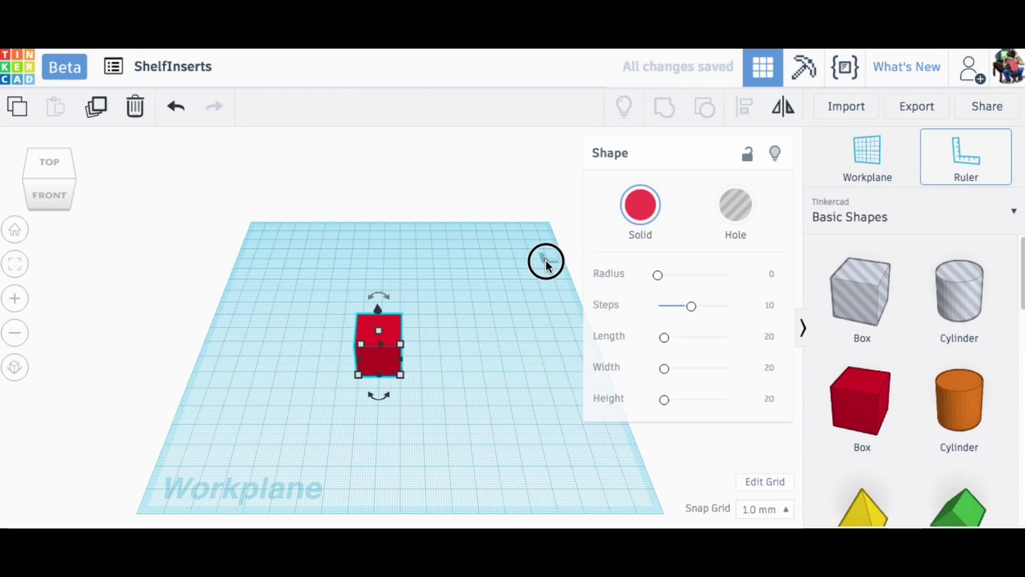
Step: Use the Ruler to size the box 50 mm wide, 11.3 mm deep and 13 mm tall
click(507, 268)
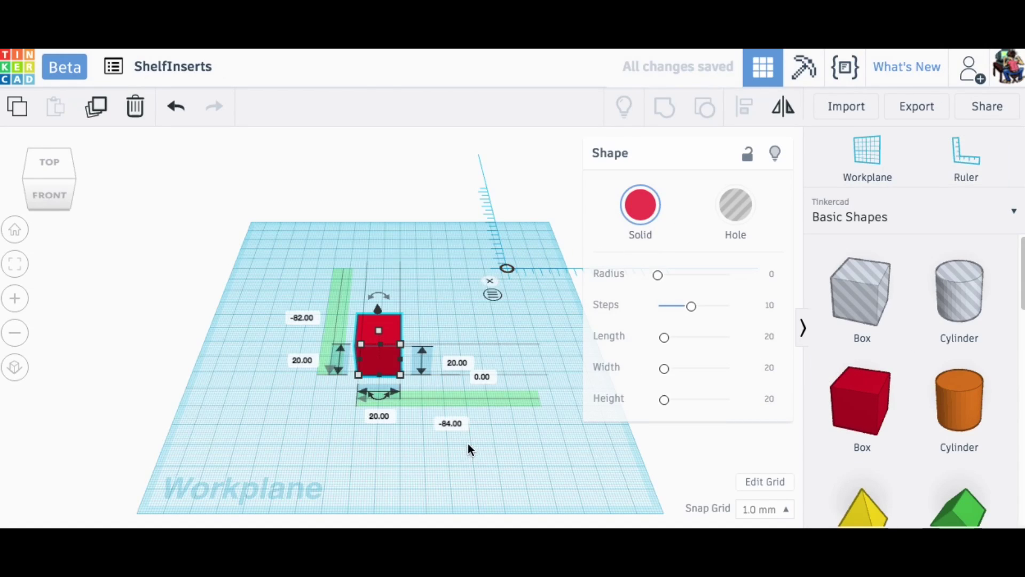
click(379, 416)
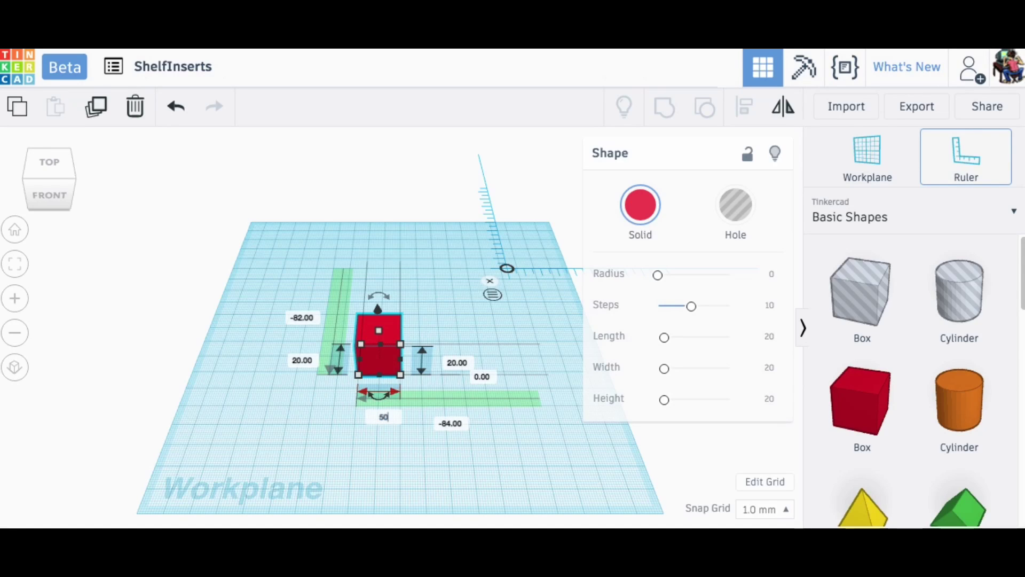
key(Return)
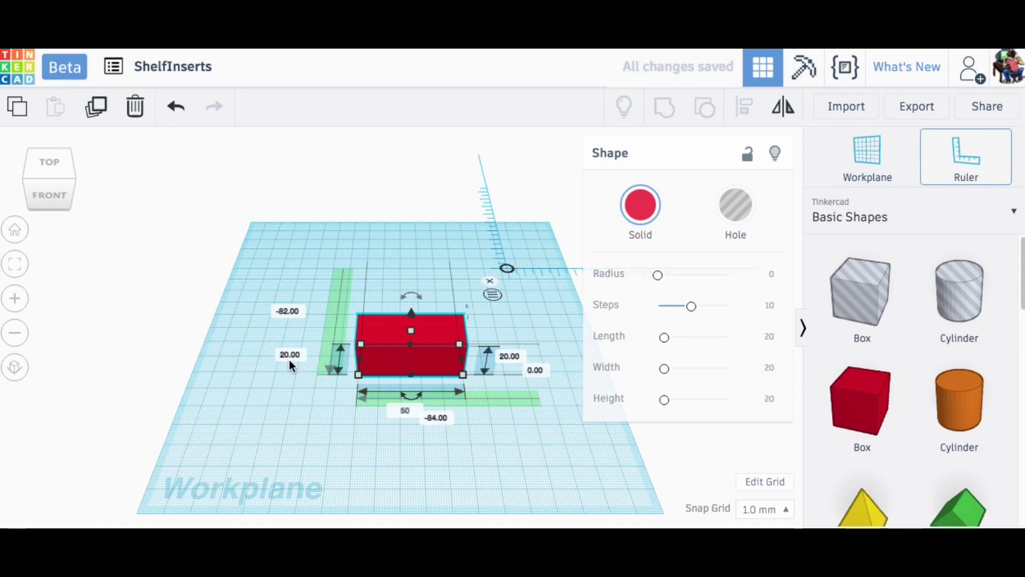
click(288, 356)
text(11.3)
key(Return)
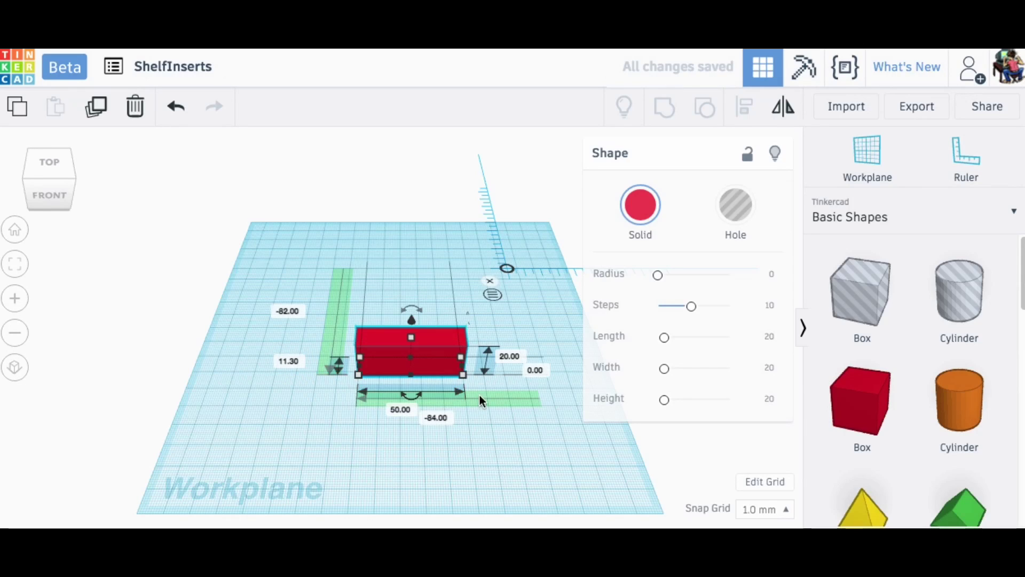
click(509, 356)
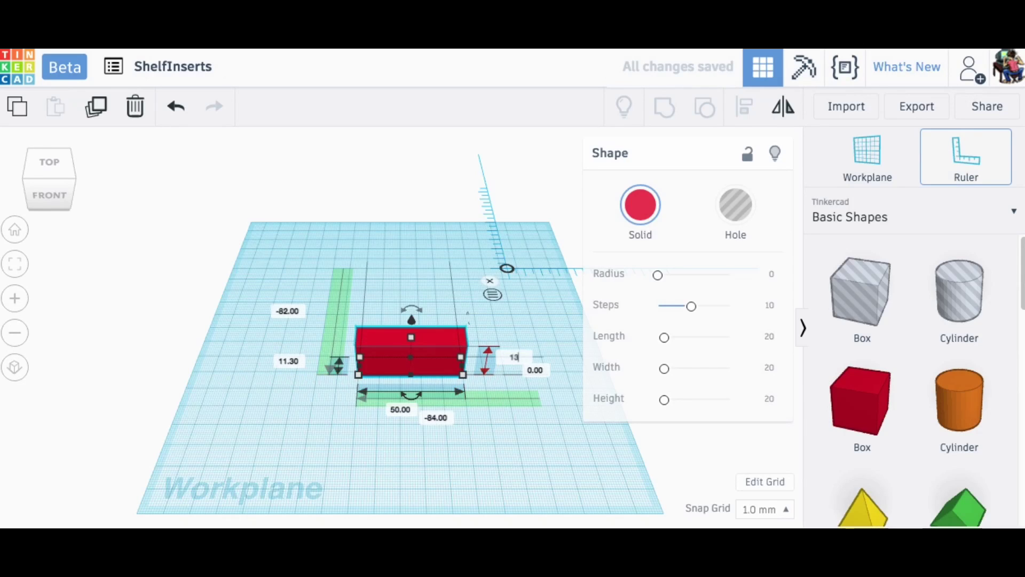
text(13)
key(Return)
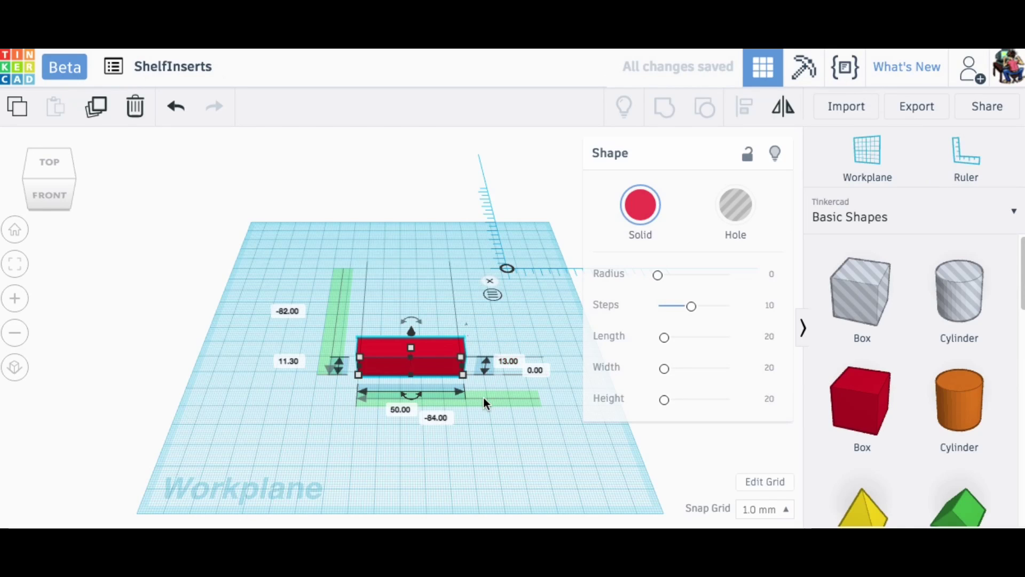
Step: Add a Round Roof shape and rotate it 90° twice so it stands upright
scroll(871, 374, down, 5)
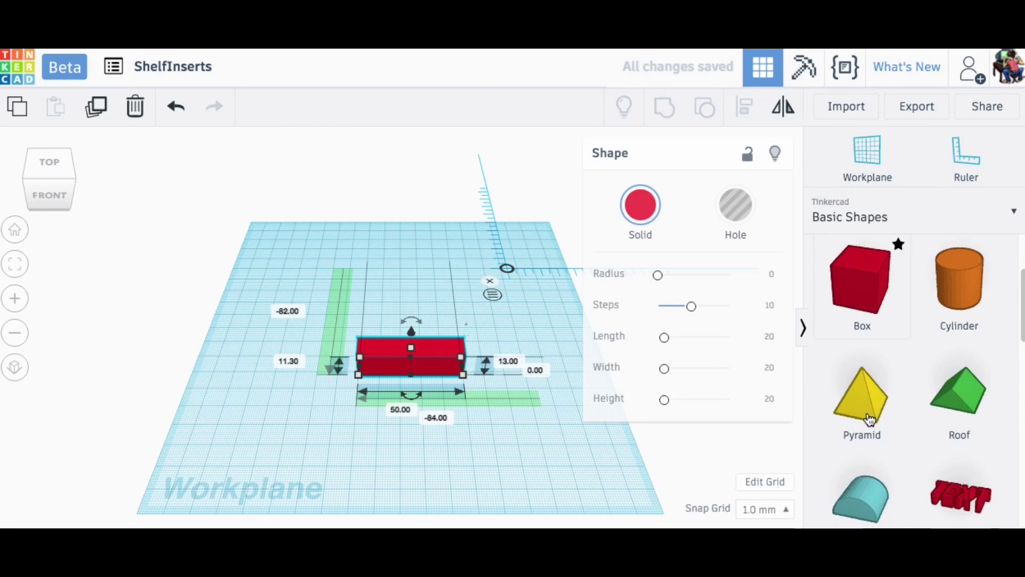
drag(861, 362, 404, 452)
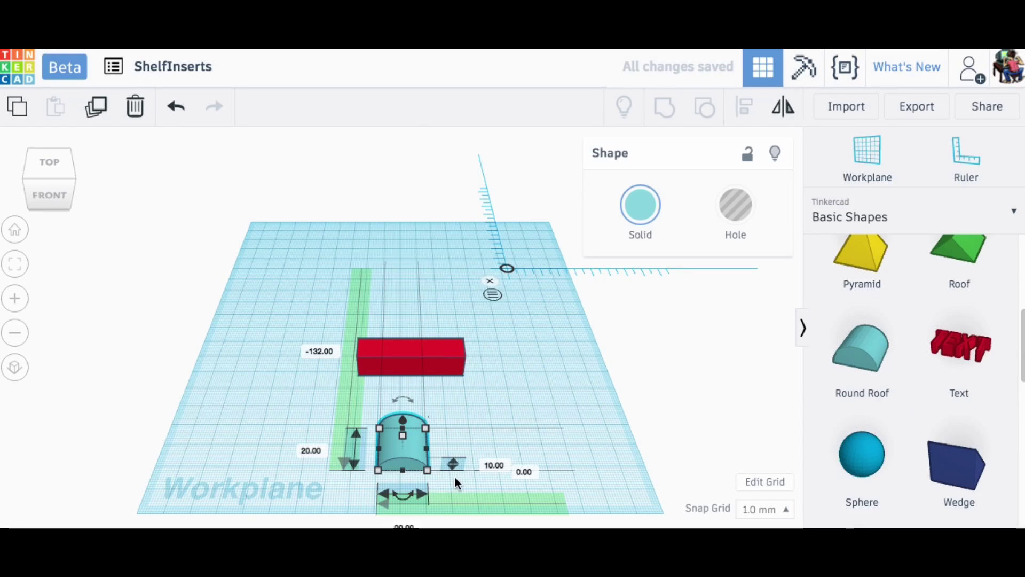
right_drag(463, 476, 602, 402)
drag(543, 318, 507, 348)
right_drag(510, 355, 428, 479)
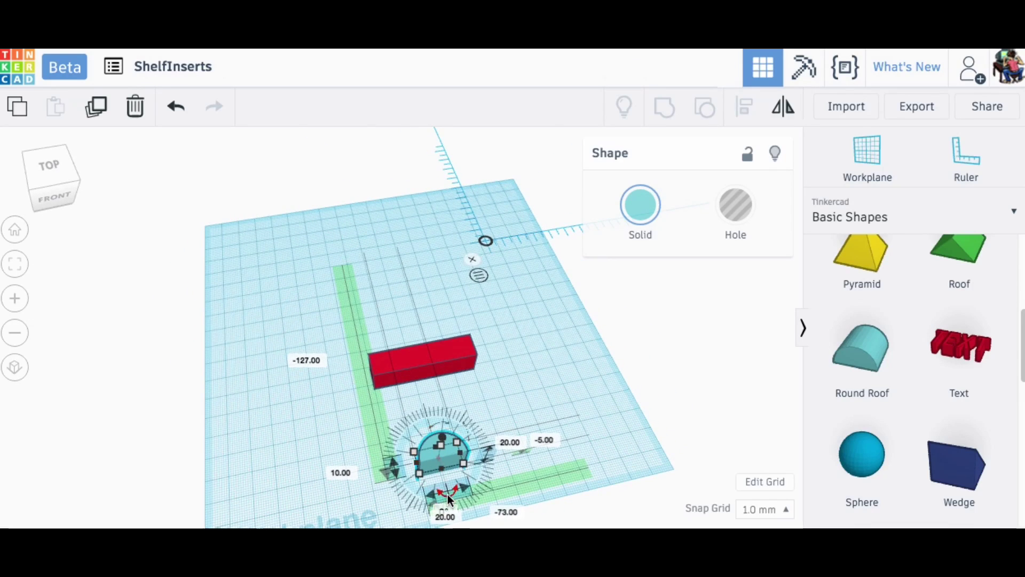
drag(473, 486, 350, 368)
Step: Size the half-cylinder to 11.3 mm depth, 5 mm width and 13 mm height
click(275, 396)
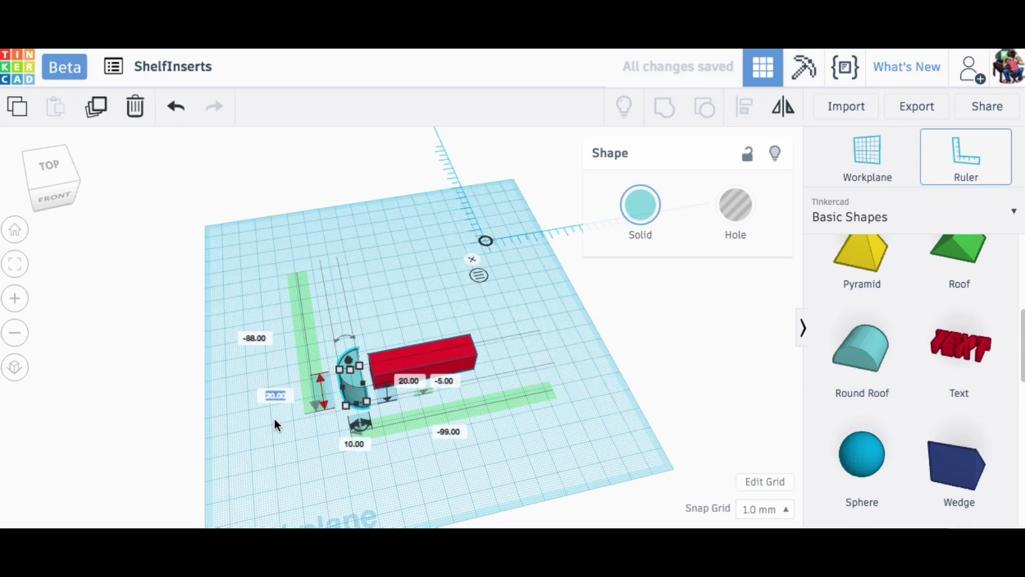
text(11.3)
key(Return)
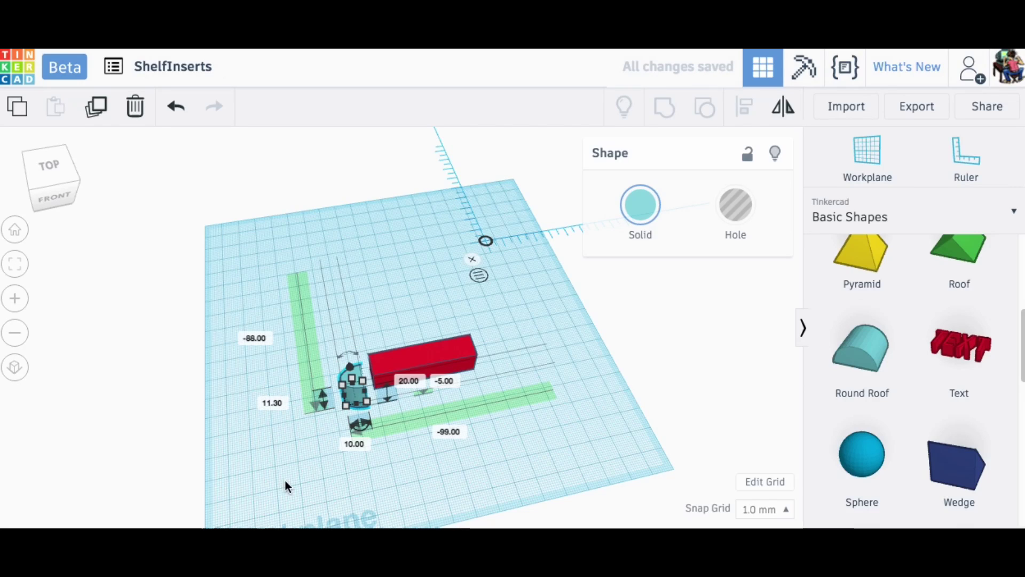
click(352, 444)
text(5)
key(Return)
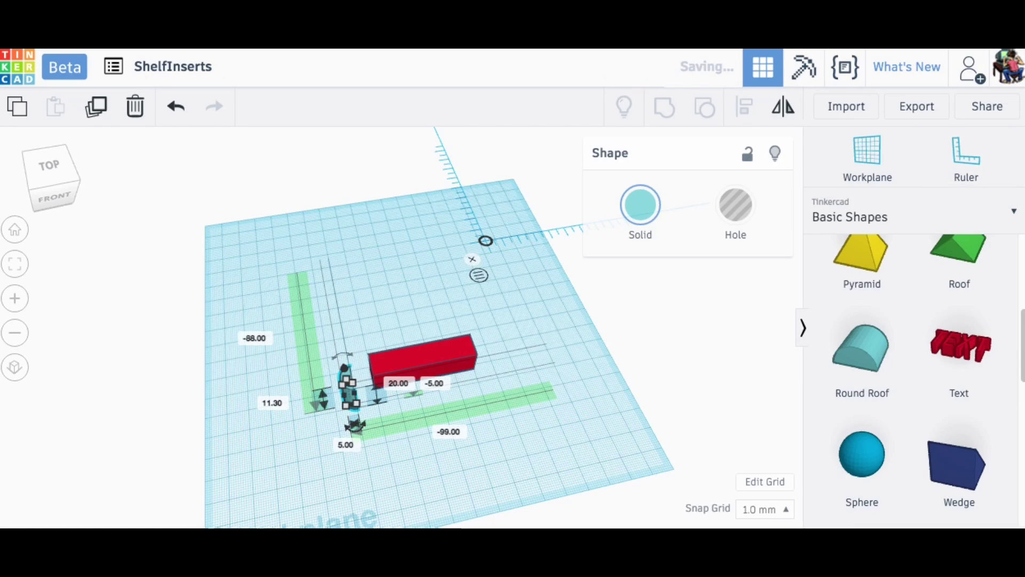
click(397, 383)
text(13)
key(Return)
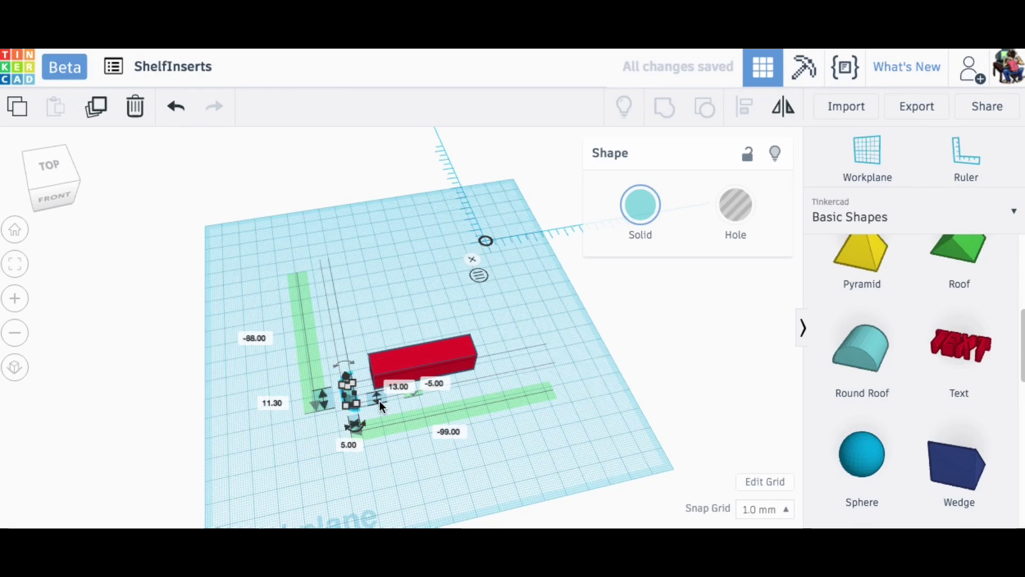
Step: Duplicate the half-cylinder, flip the copy left-right, and butt it against the box's right end
click(420, 452)
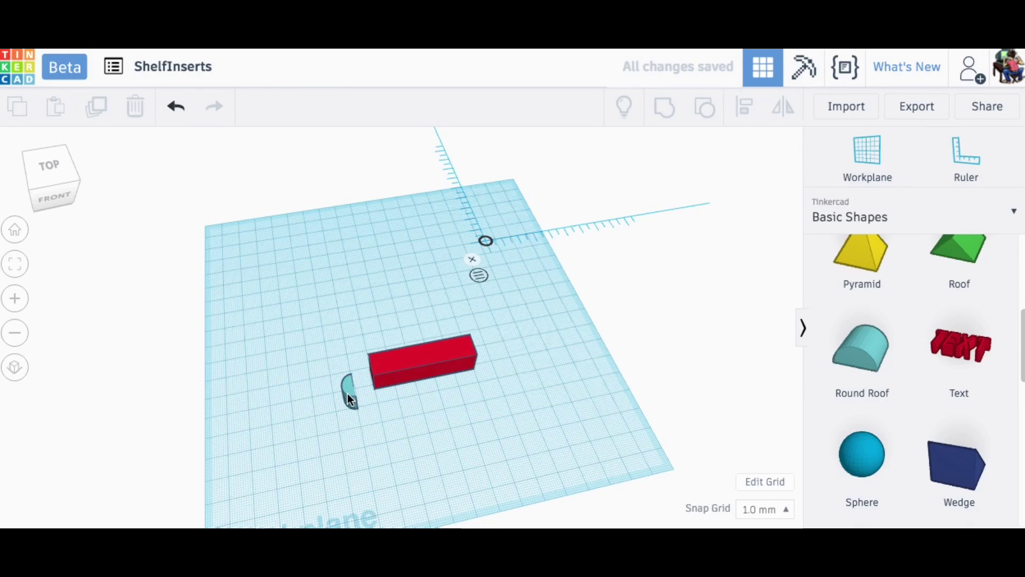
click(347, 398)
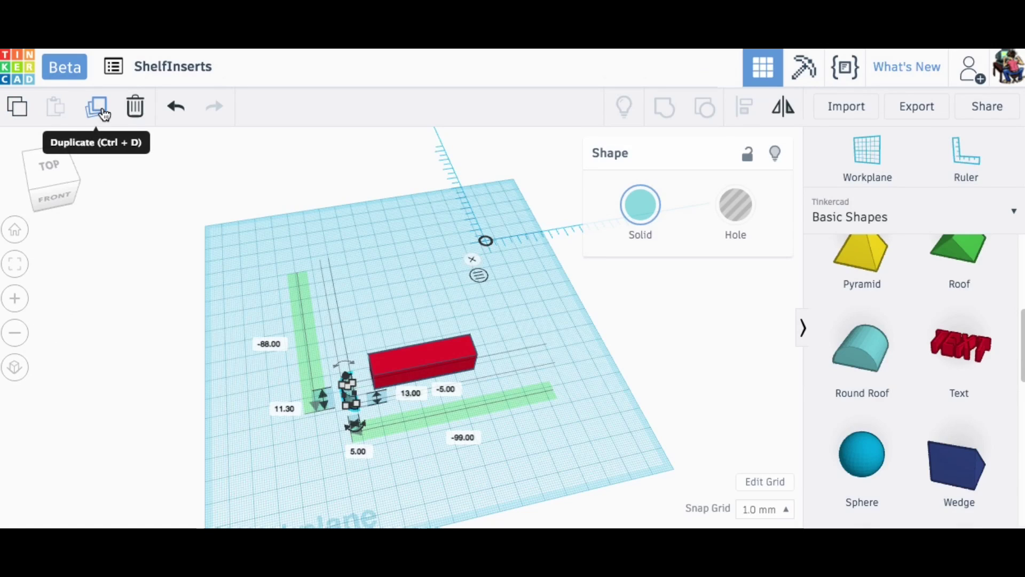
click(104, 114)
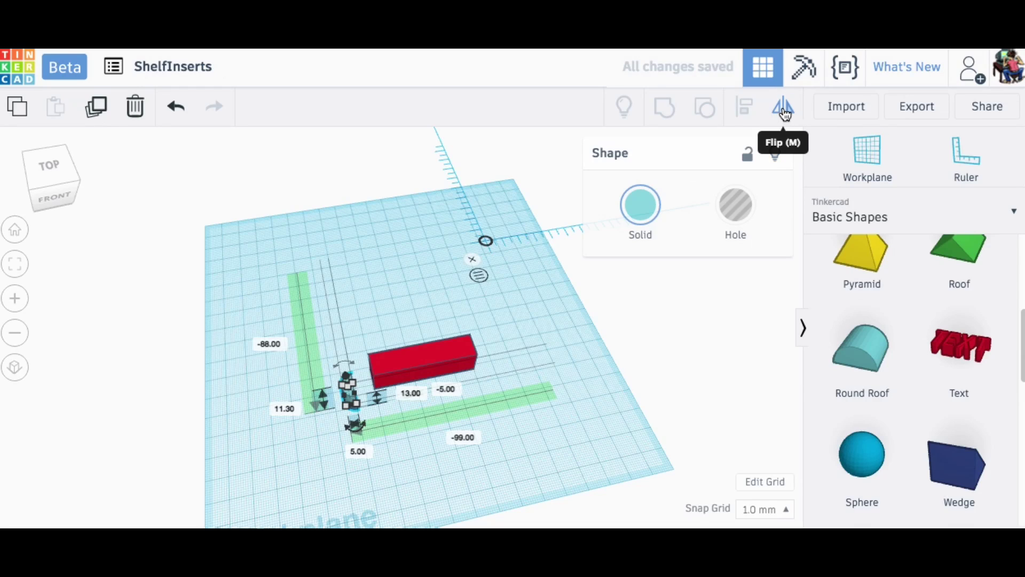
click(784, 112)
click(370, 425)
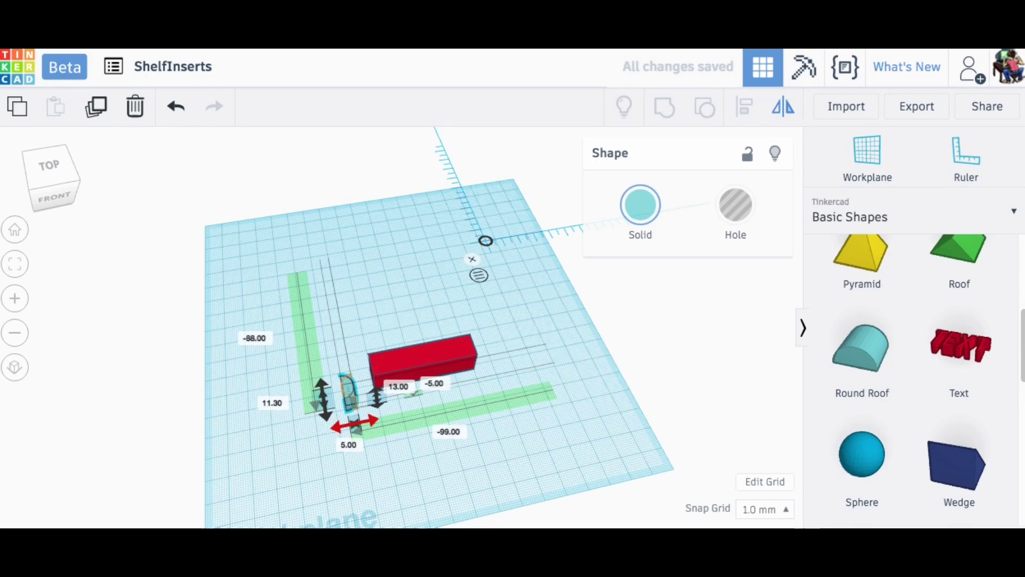
drag(349, 394, 481, 347)
drag(355, 367, 361, 379)
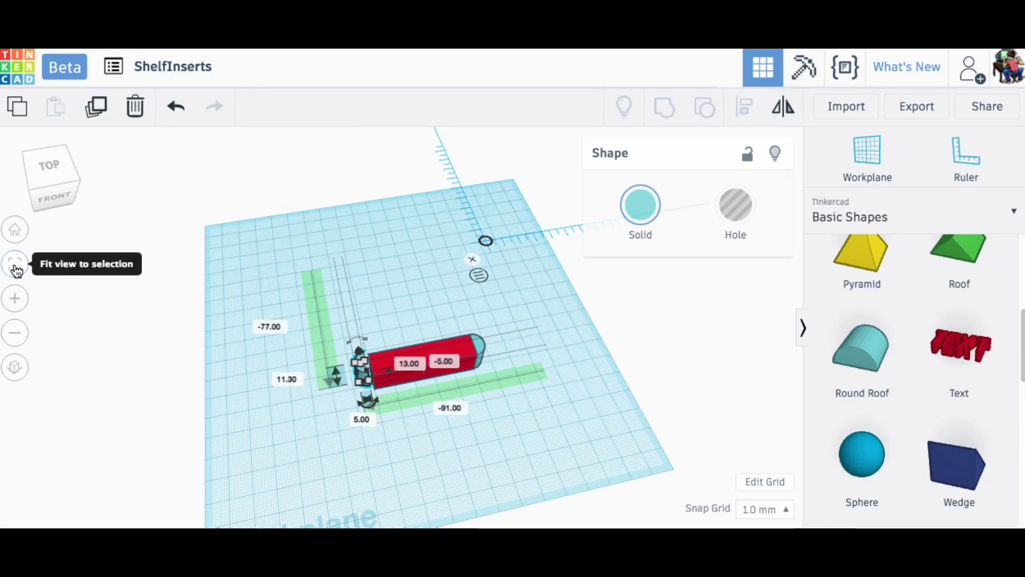
Step: Raise the left half-cylinder cap from -5.00 to 0 mm elevation
click(16, 270)
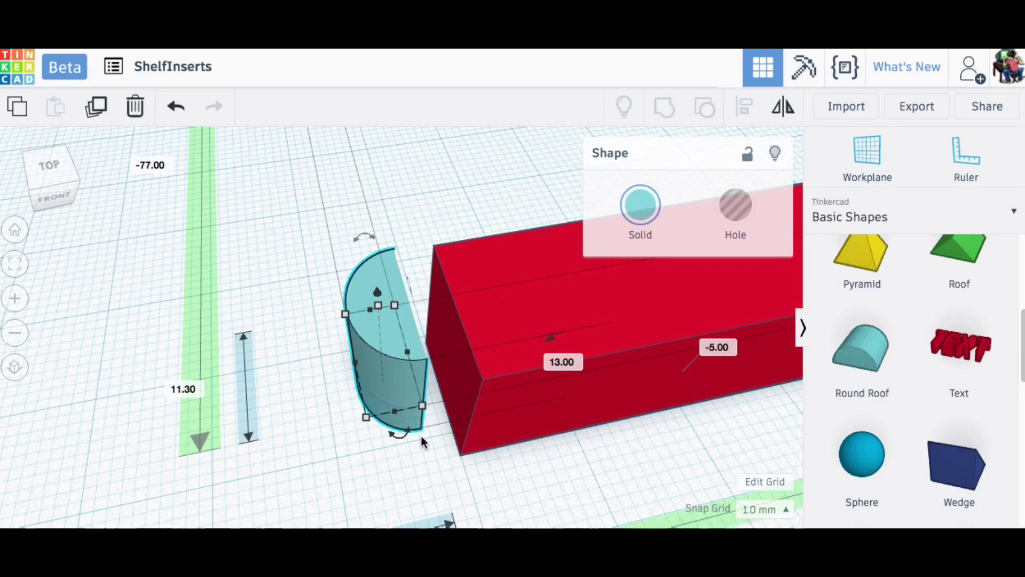
scroll(422, 438, up, 3)
scroll(424, 440, down, 5)
scroll(422, 440, down, 1)
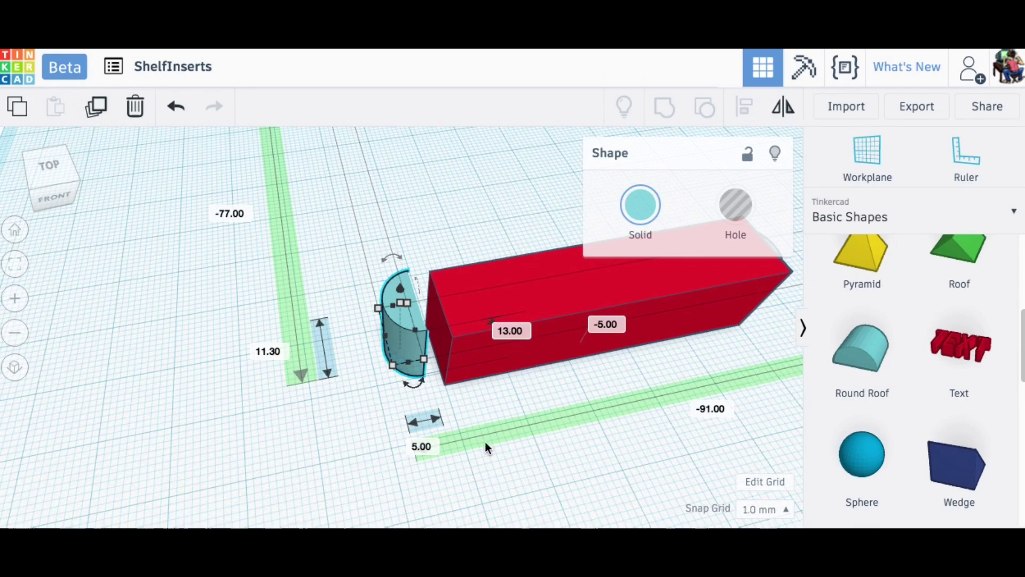
middle_drag(491, 407, 183, 421)
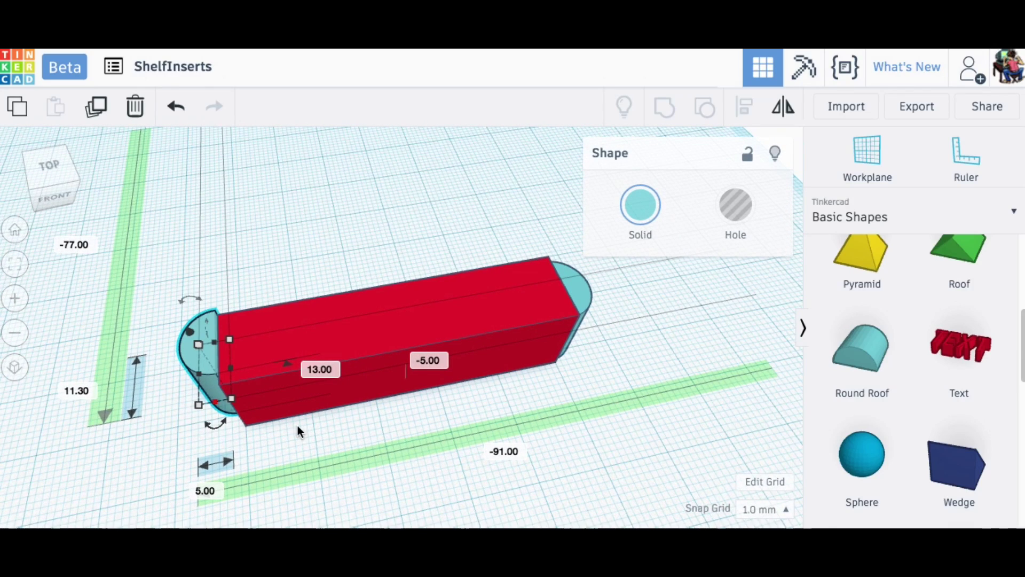
right_drag(304, 359, 268, 359)
click(430, 377)
text(0)
key(Return)
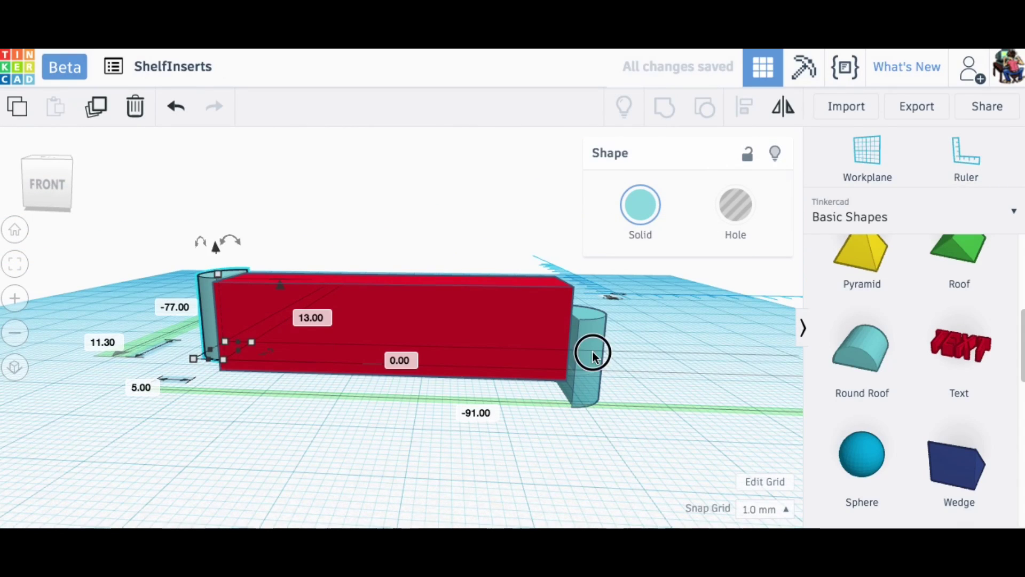
Step: Raise the right half-cylinder cap to 0 mm elevation as well
click(590, 340)
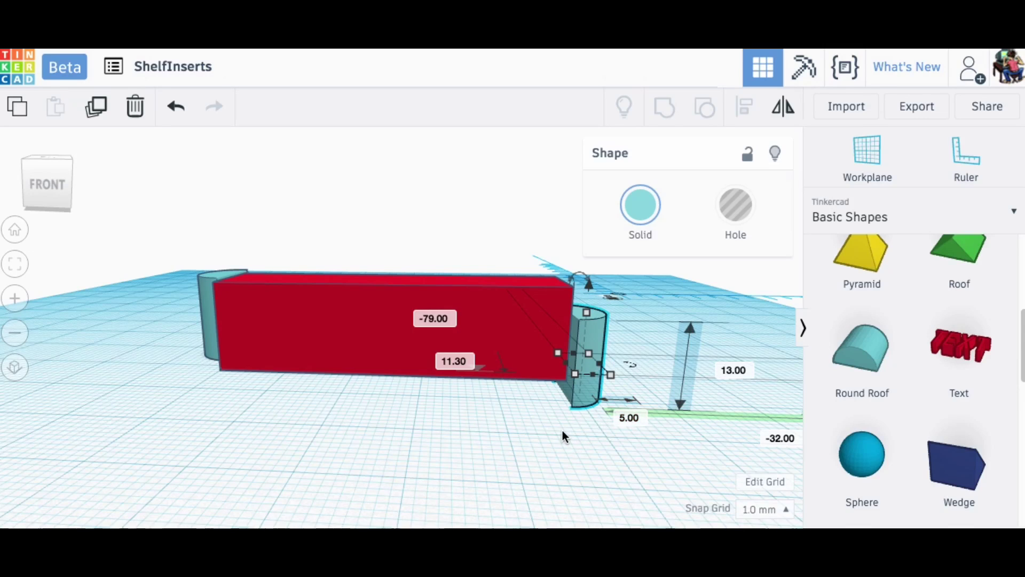
scroll(564, 435, down, 2)
click(763, 380)
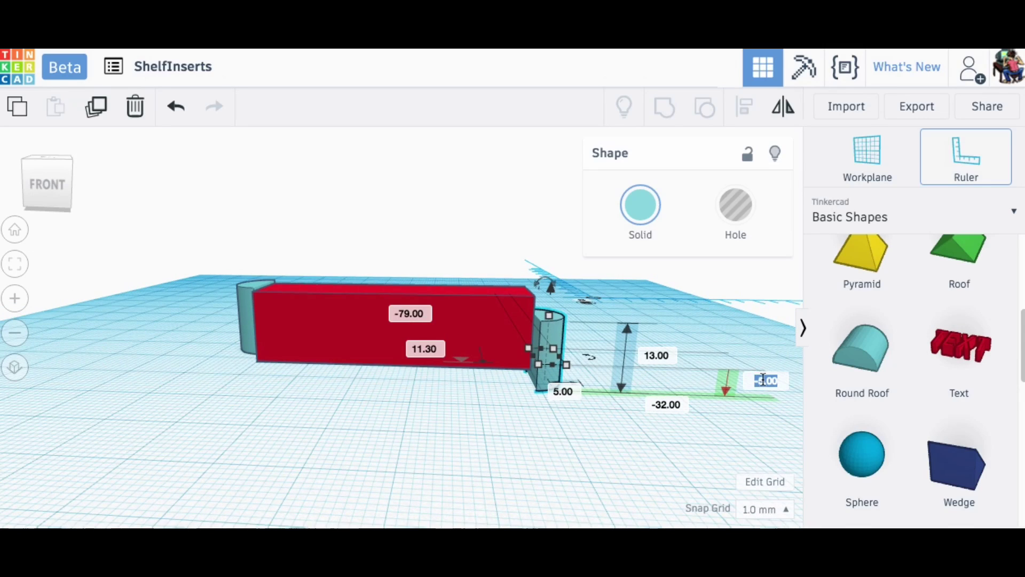
key(Return)
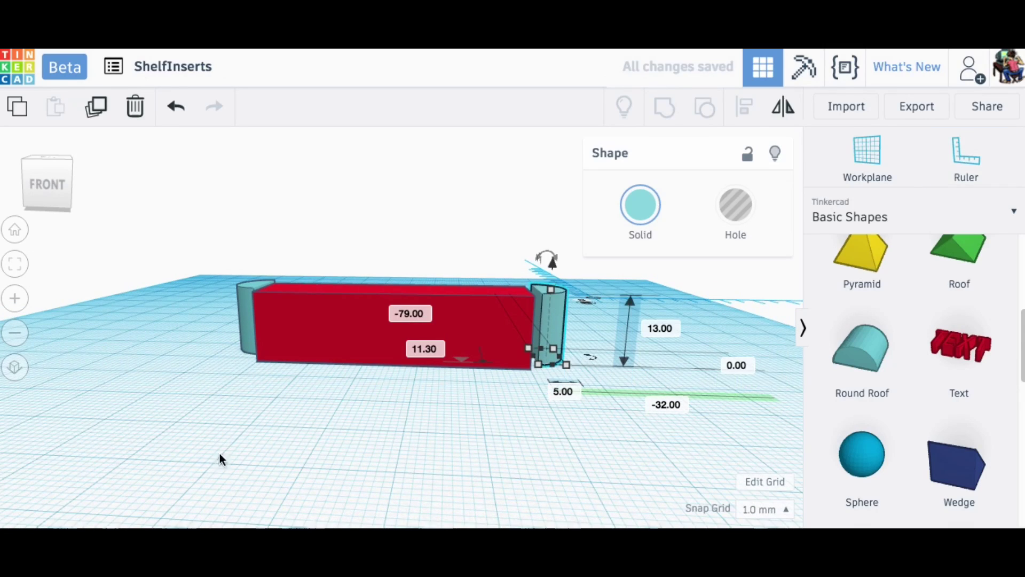
Step: Centre-align all three pieces and slide the left cap against the bar's end
right_drag(328, 463, 338, 496)
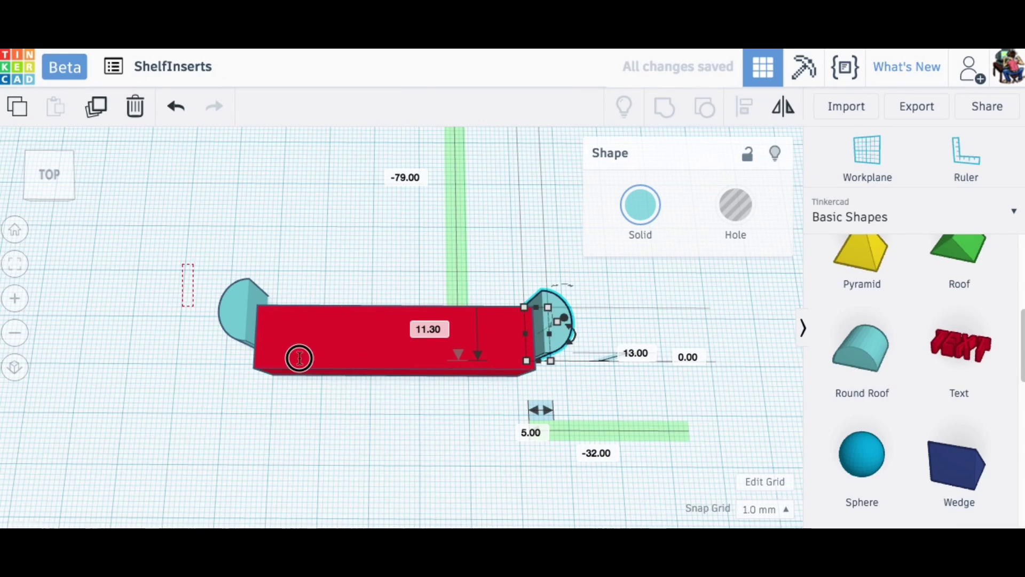
drag(299, 358, 587, 400)
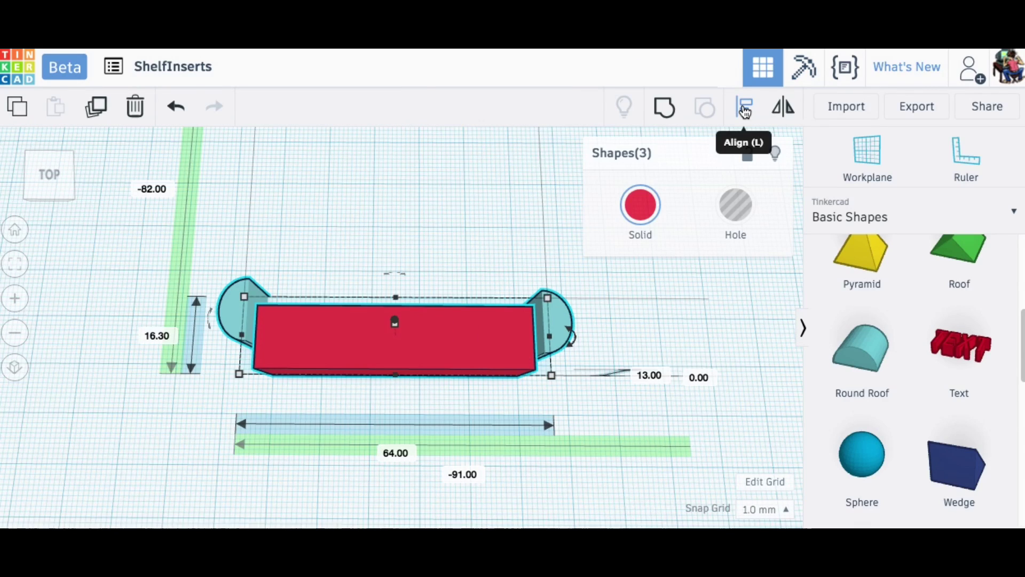
click(746, 111)
click(224, 336)
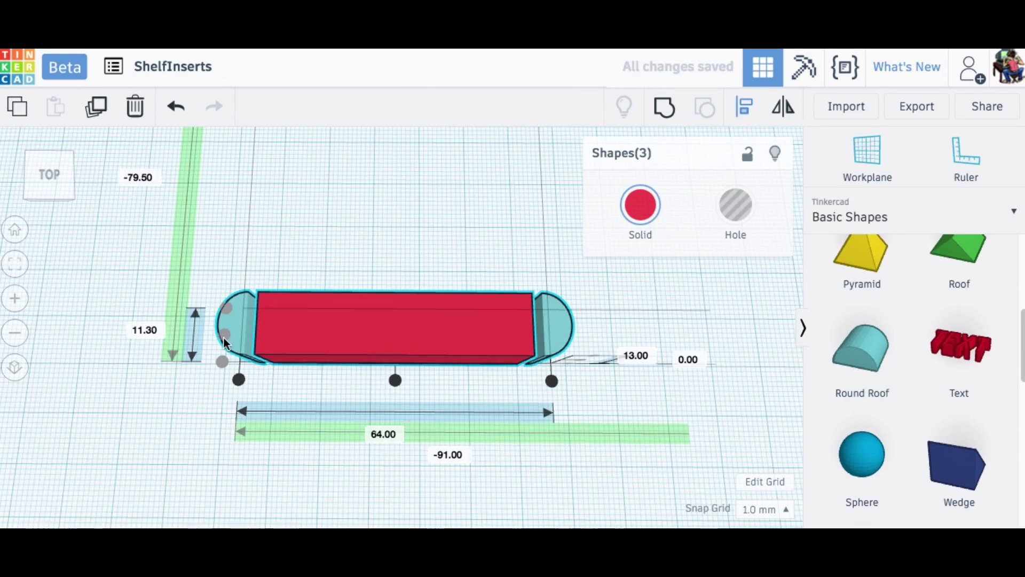
click(228, 321)
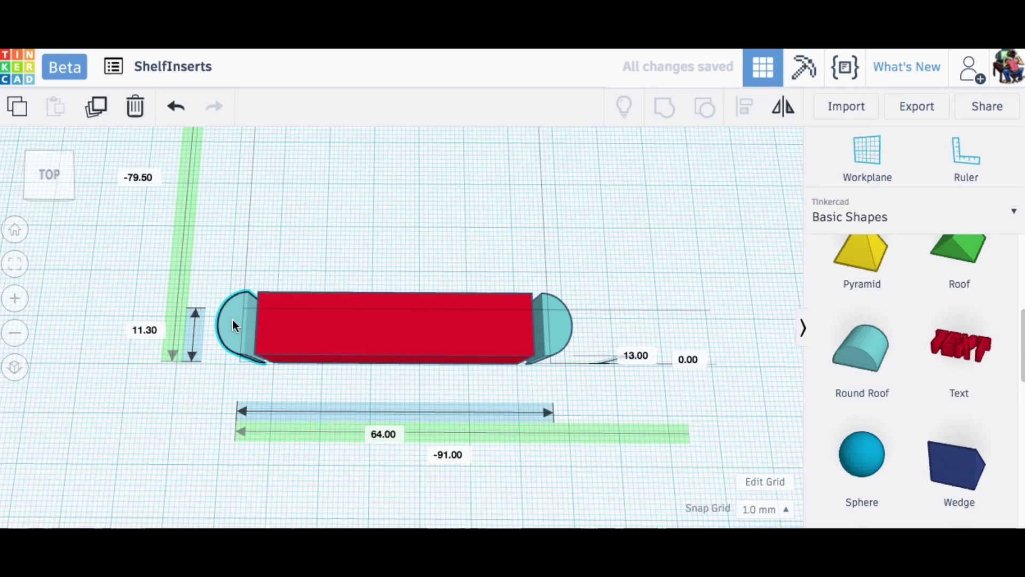
click(232, 323)
drag(233, 323, 243, 323)
Step: Set the Snap Grid to 0.1 mm
click(785, 509)
click(764, 372)
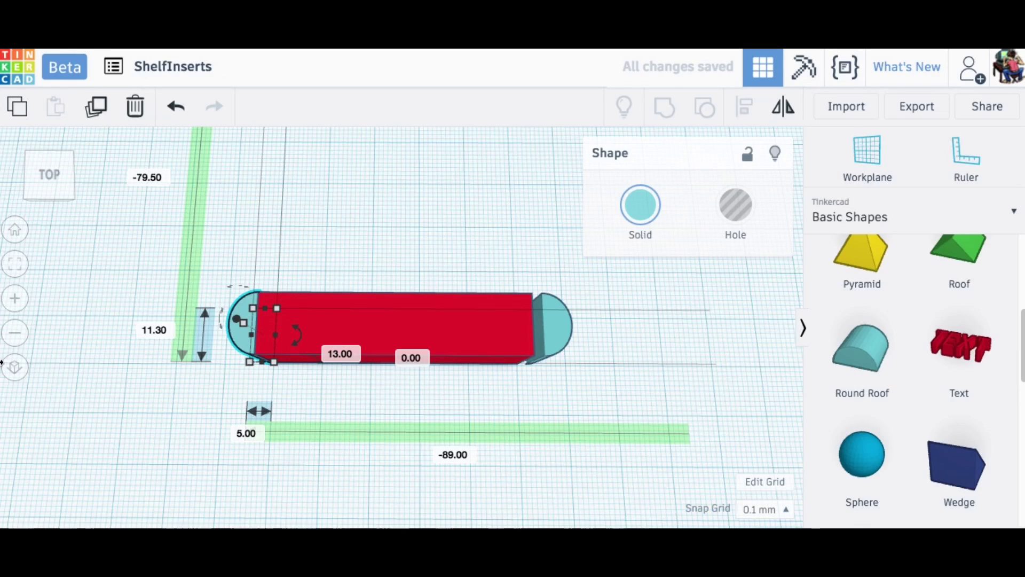
click(19, 271)
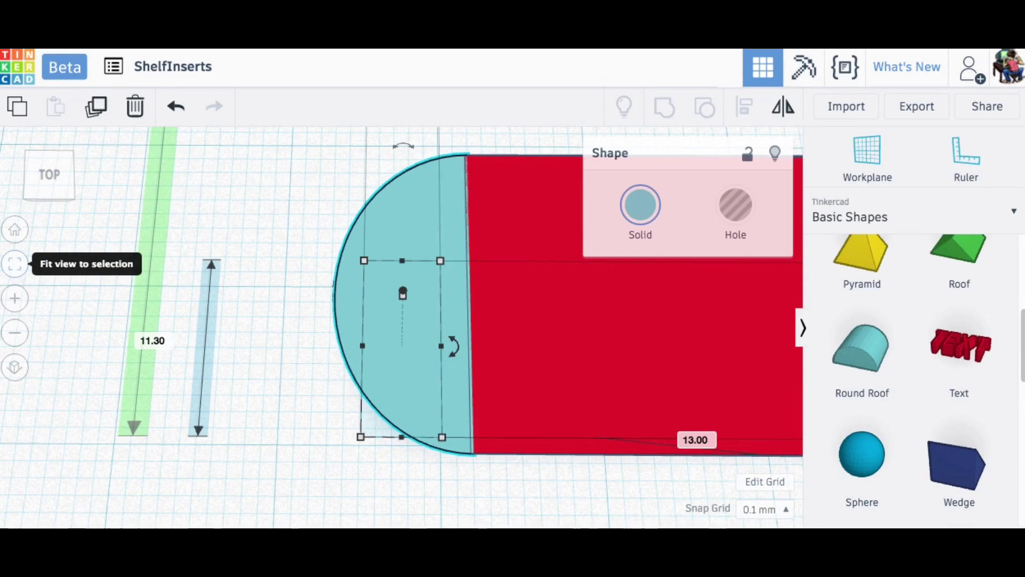
click(315, 425)
scroll(623, 483, up, 5)
click(277, 433)
right_drag(400, 461, 791, 497)
click(583, 497)
right_drag(629, 476, 600, 380)
Step: Seat the right cap flush against the bar's end, then zoom out to the whole capsule
click(644, 326)
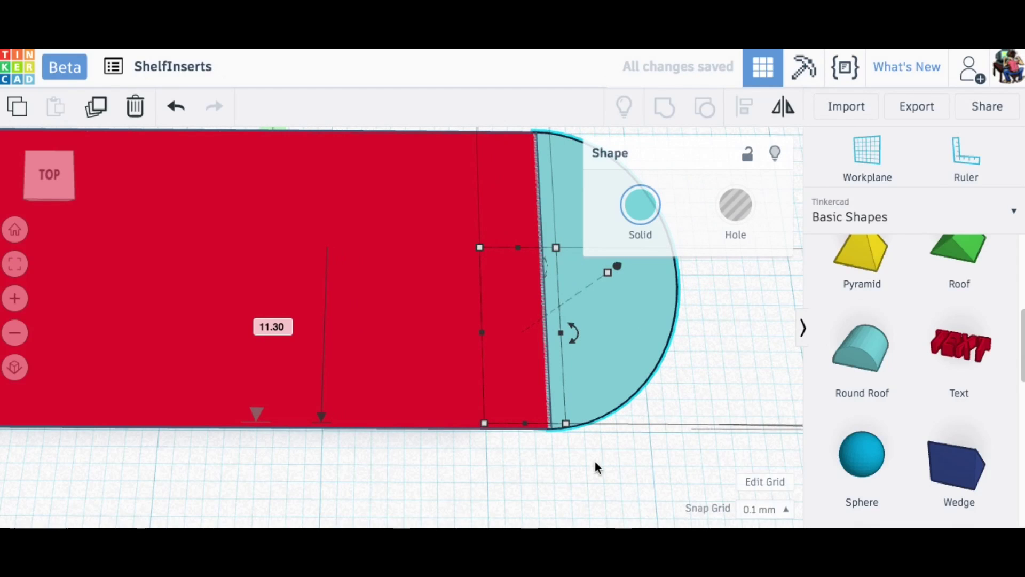
scroll(595, 467, down, 3)
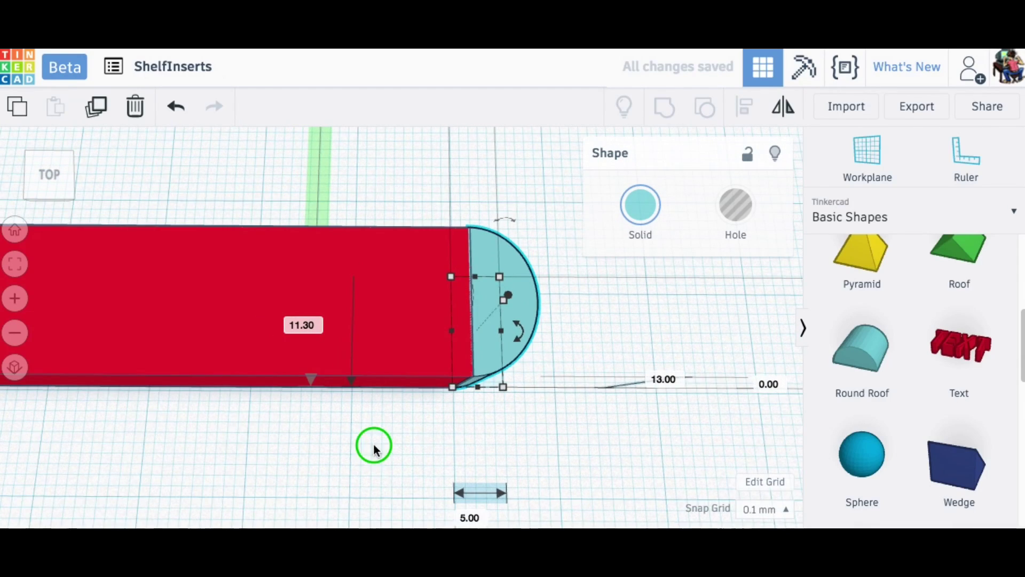
right_drag(374, 444, 233, 449)
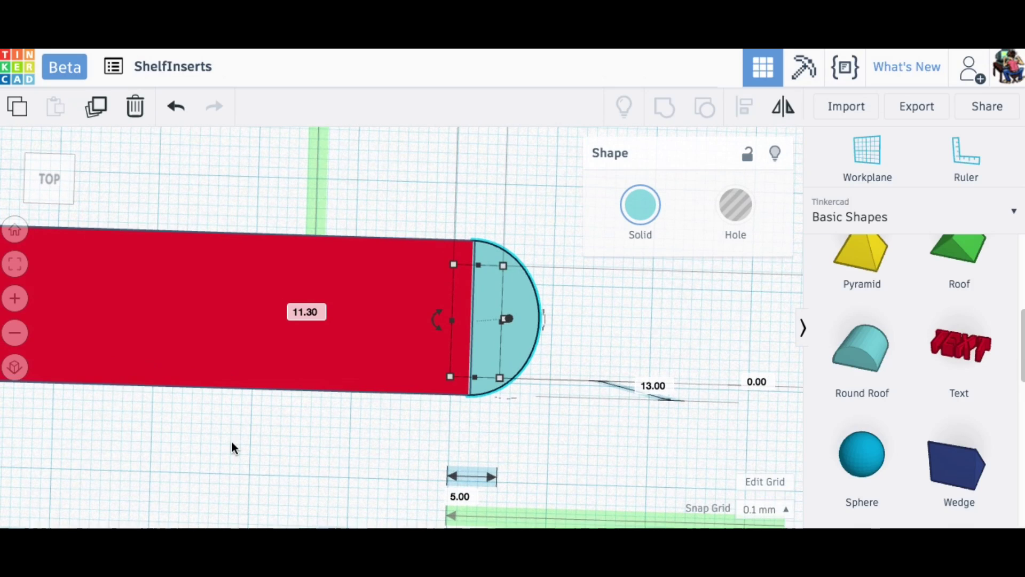
click(15, 336)
click(16, 337)
click(15, 336)
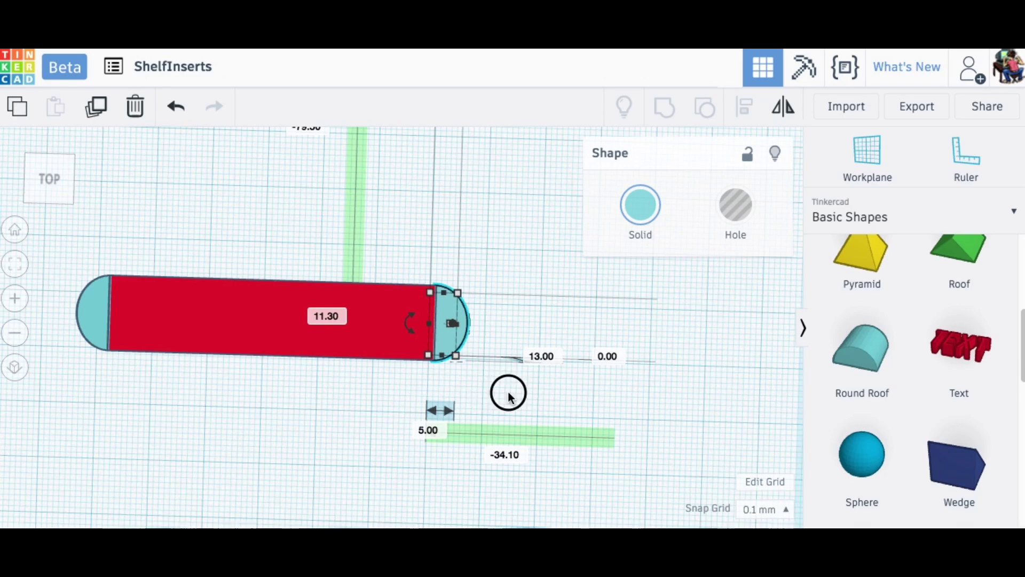
Step: Group the bar and both caps into one red capsule measuring 59.80 × 11.30 × 13 mm
click(331, 415)
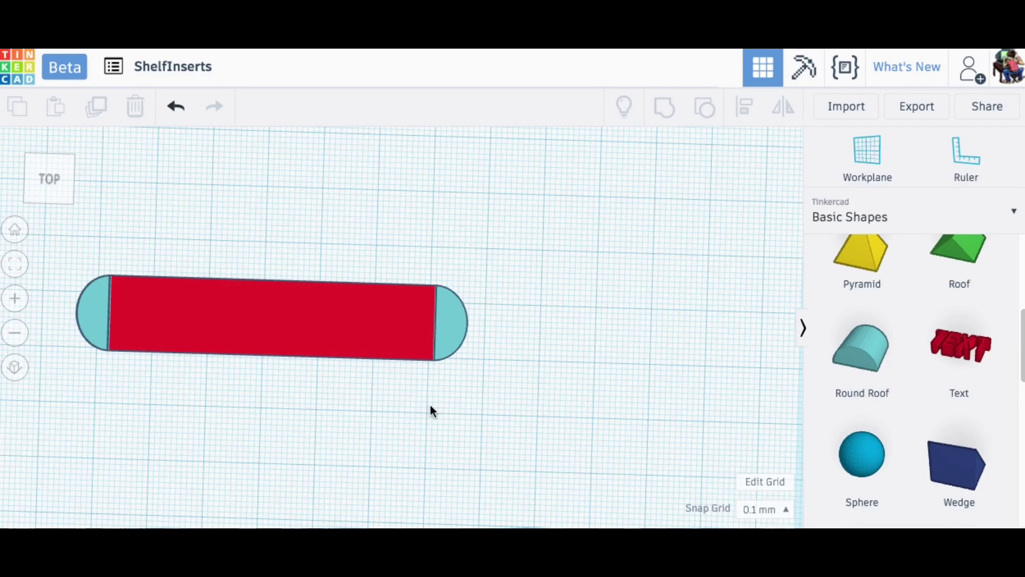
drag(53, 245, 505, 377)
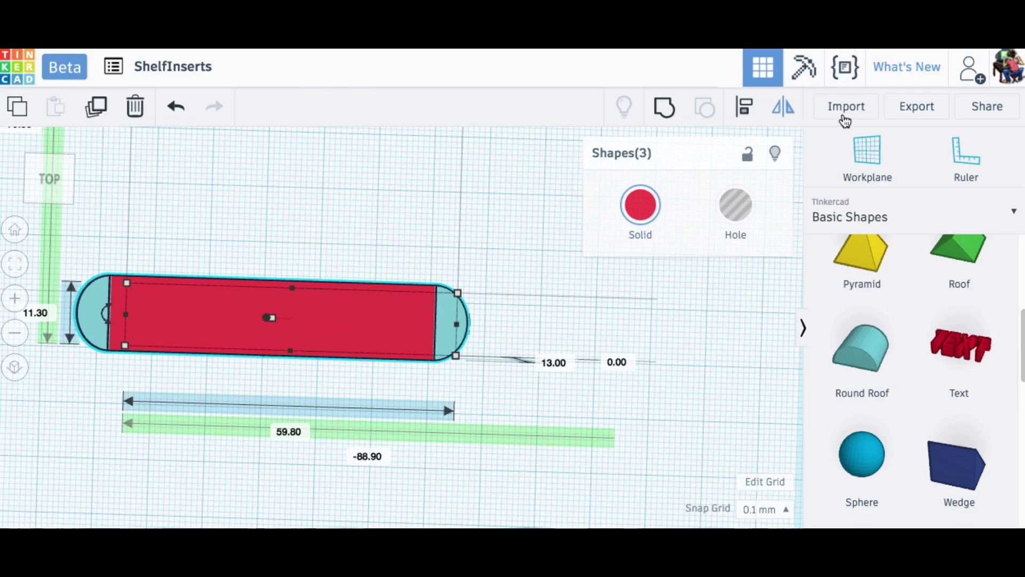
click(668, 112)
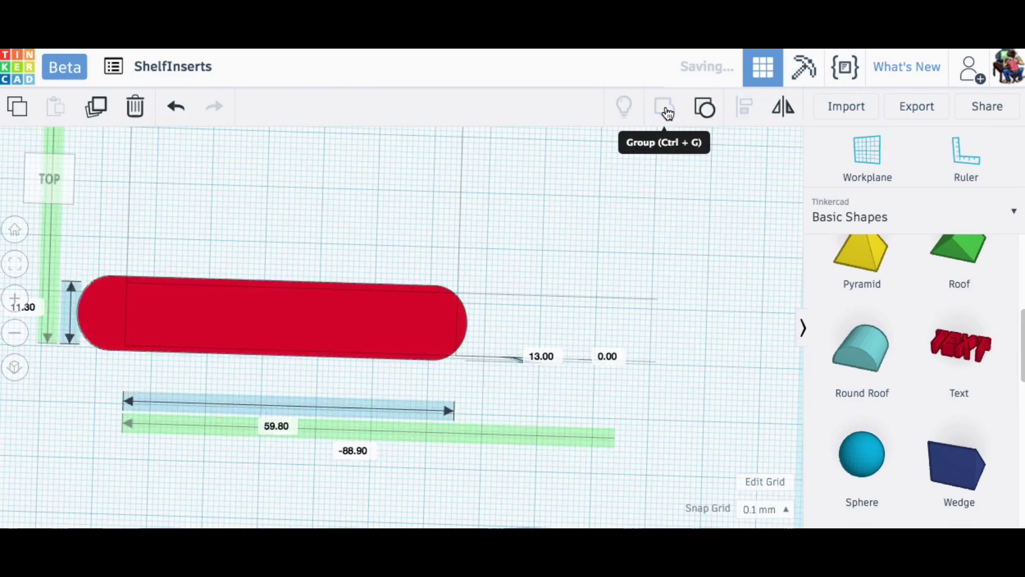
click(469, 235)
mouse_move(469, 235)
right_down()
mouse_move(476, 146)
mouse_move(463, 245)
right_up()
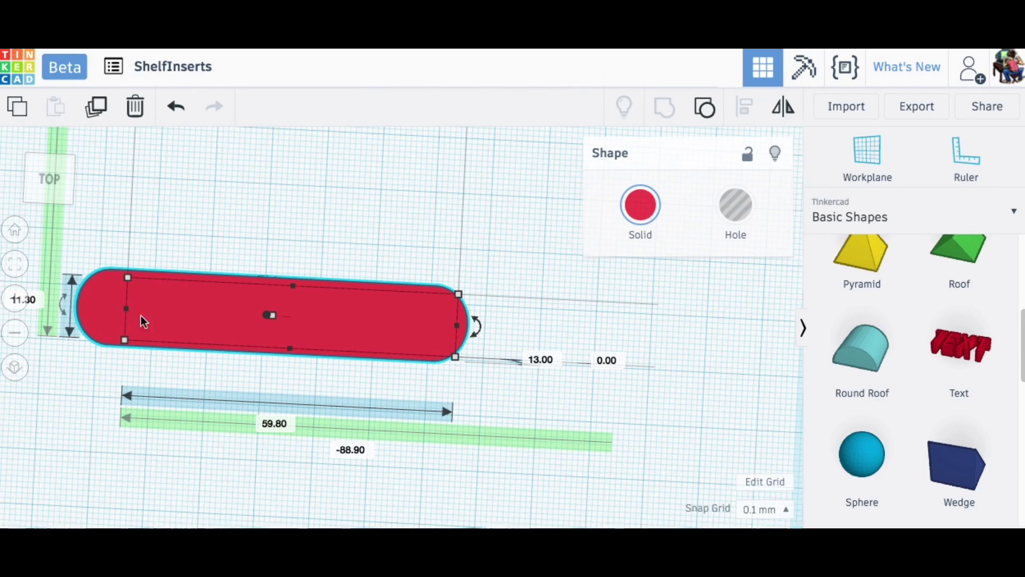
click(17, 264)
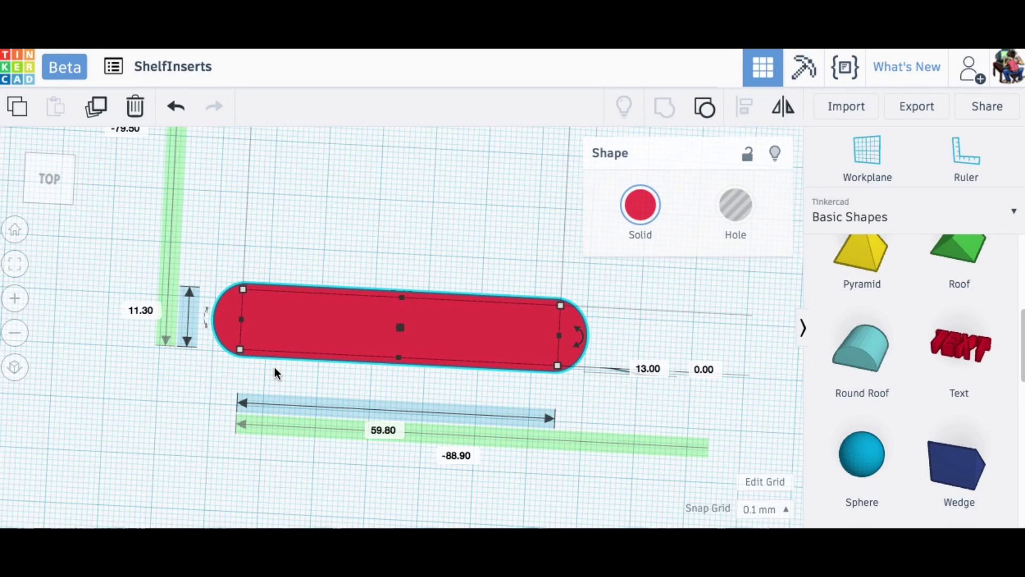
right_drag(307, 245, 294, 314)
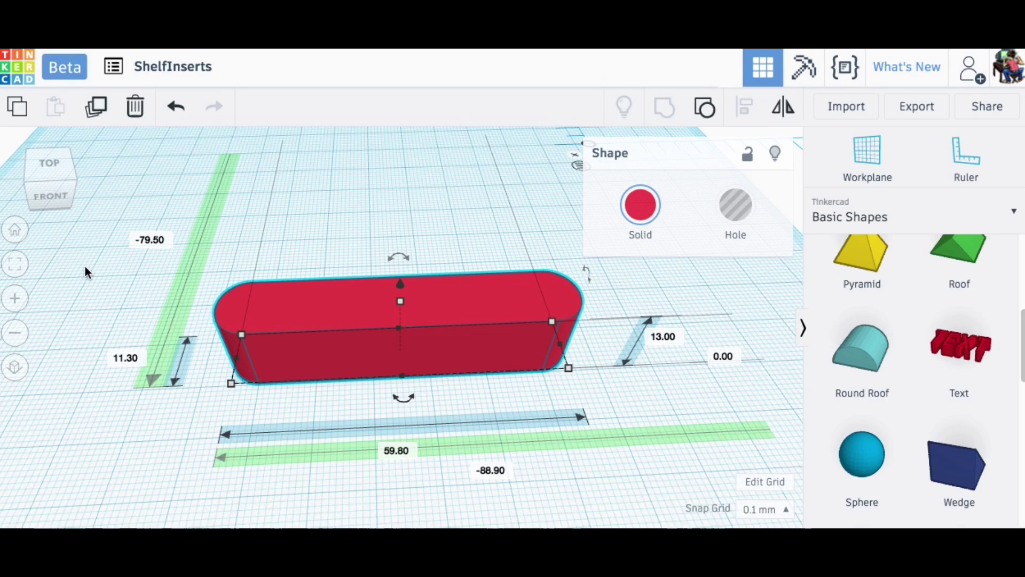
Step: Duplicate the capsule as a hole and shrink it to about 57.70 × 10.90 mm
click(96, 113)
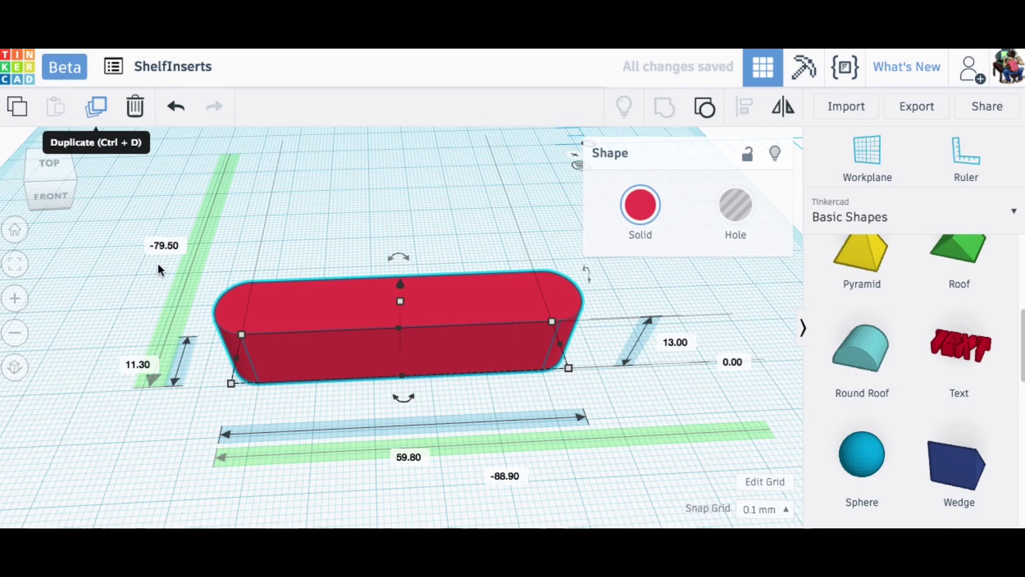
click(736, 209)
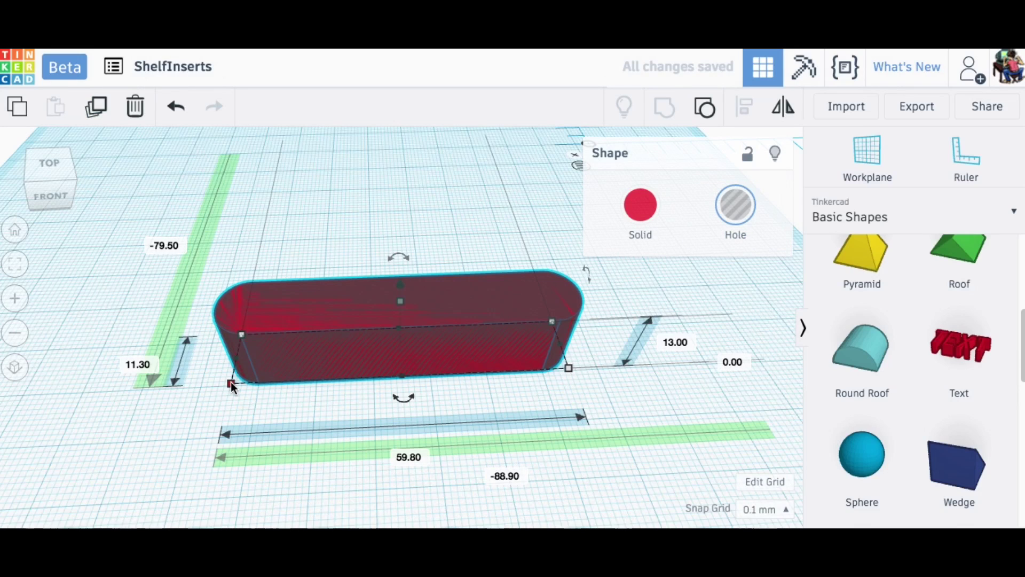
drag(231, 382, 245, 373)
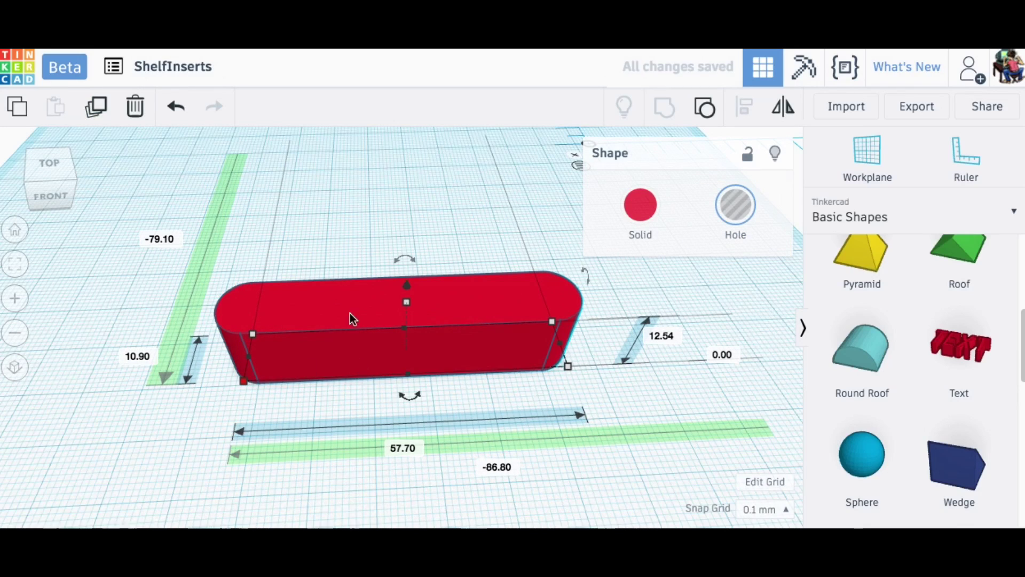
Step: Move the solid capsule aside and raise the hole to 3.00 mm elevation
drag(313, 306, 313, 251)
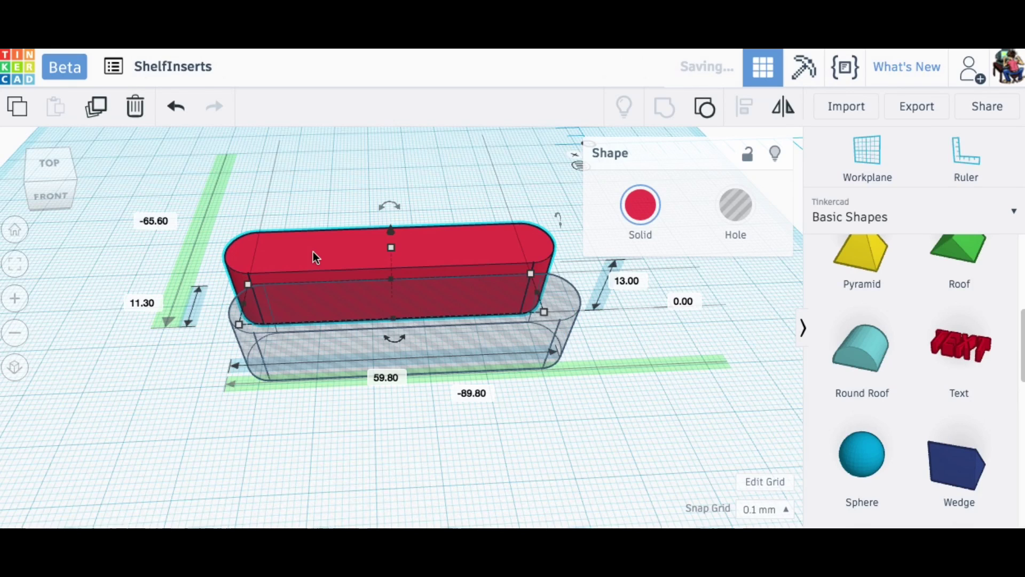
click(390, 292)
mouse_move(408, 288)
mouse_down()
mouse_move(408, 251)
mouse_move(406, 269)
mouse_up()
click(721, 349)
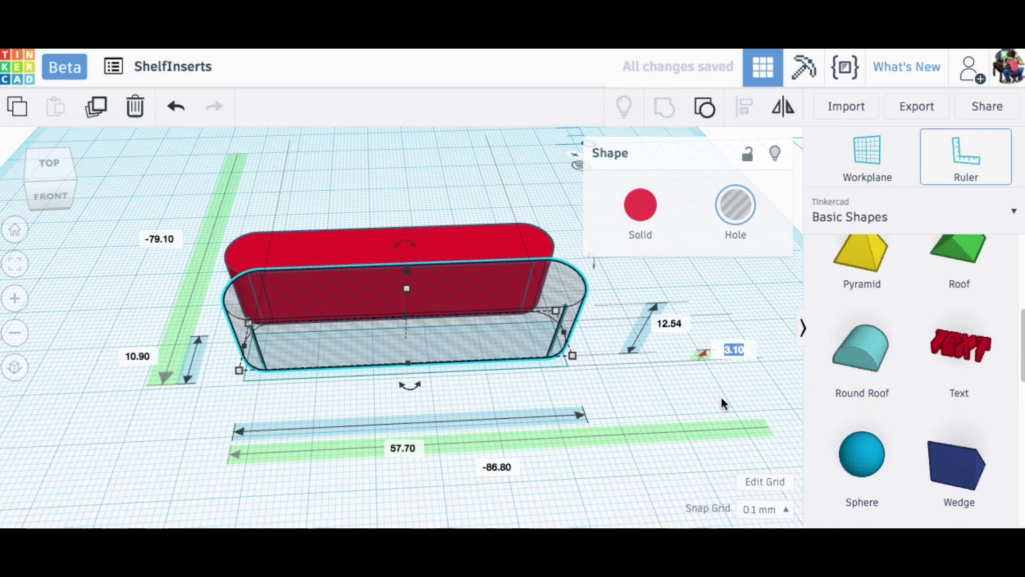
key(Return)
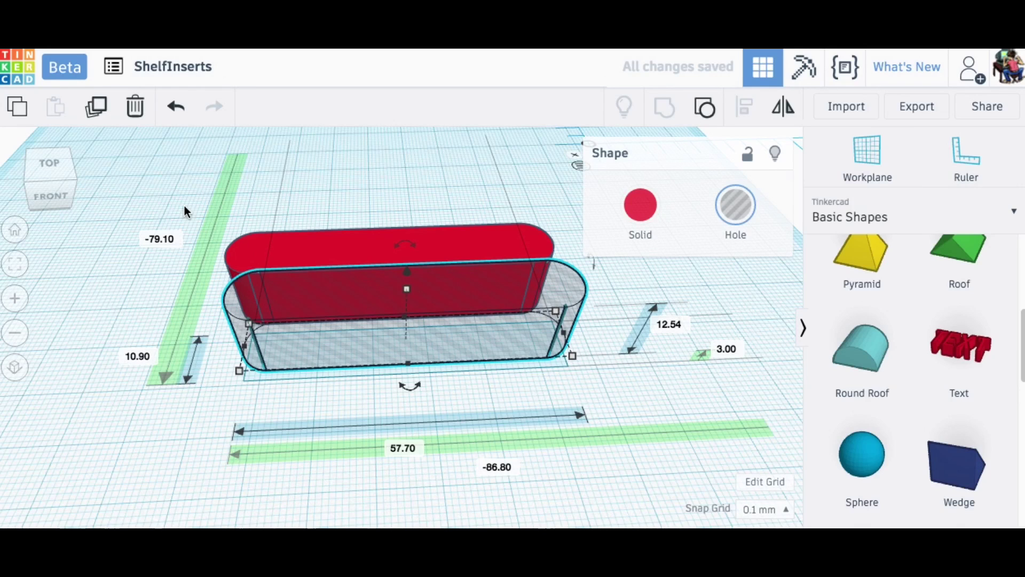
Step: Align the solid capsule and the hole on their left ends and centres
key(ctrl+a)
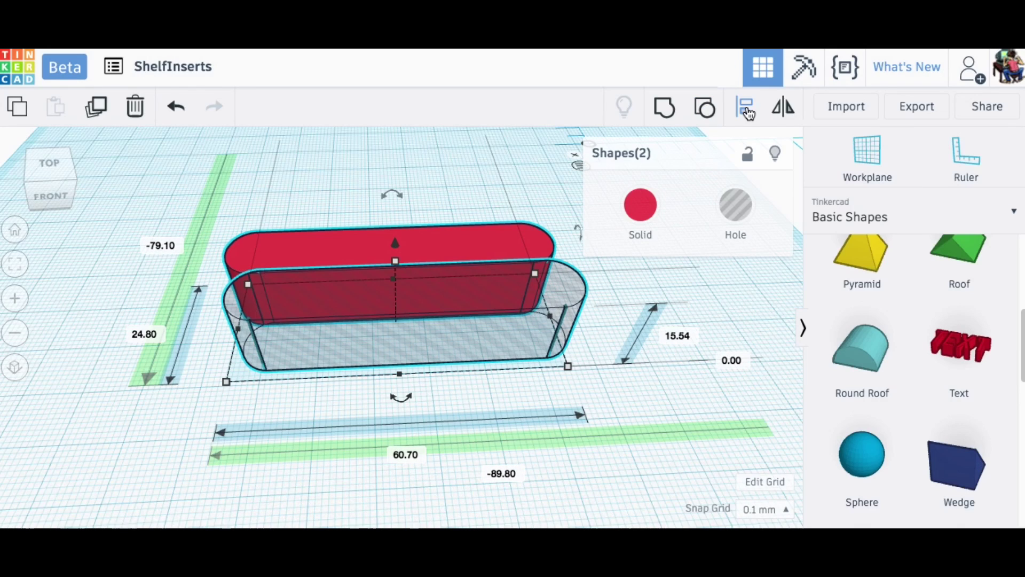
click(748, 113)
click(213, 329)
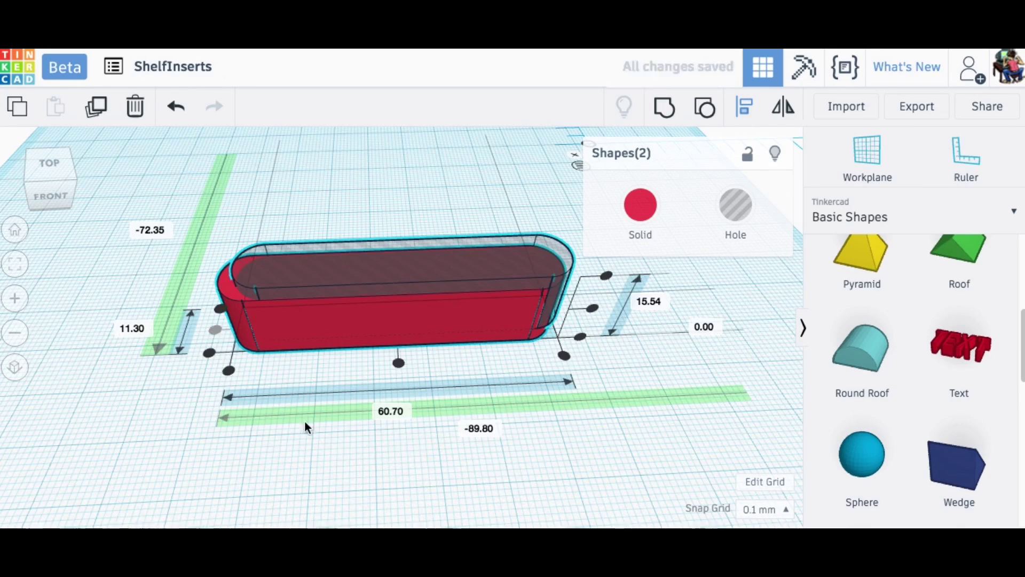
click(399, 363)
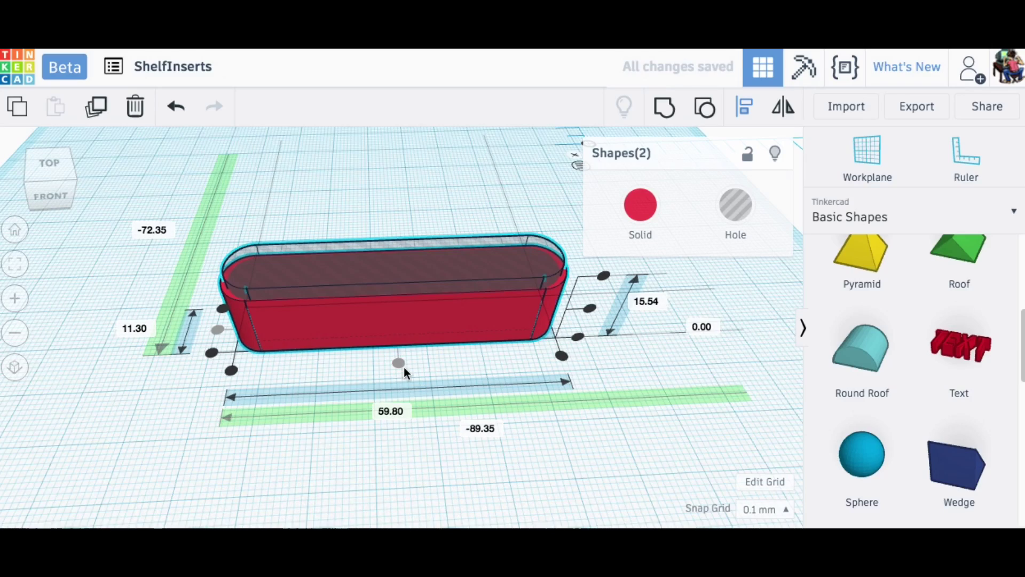
right_drag(271, 381, 227, 419)
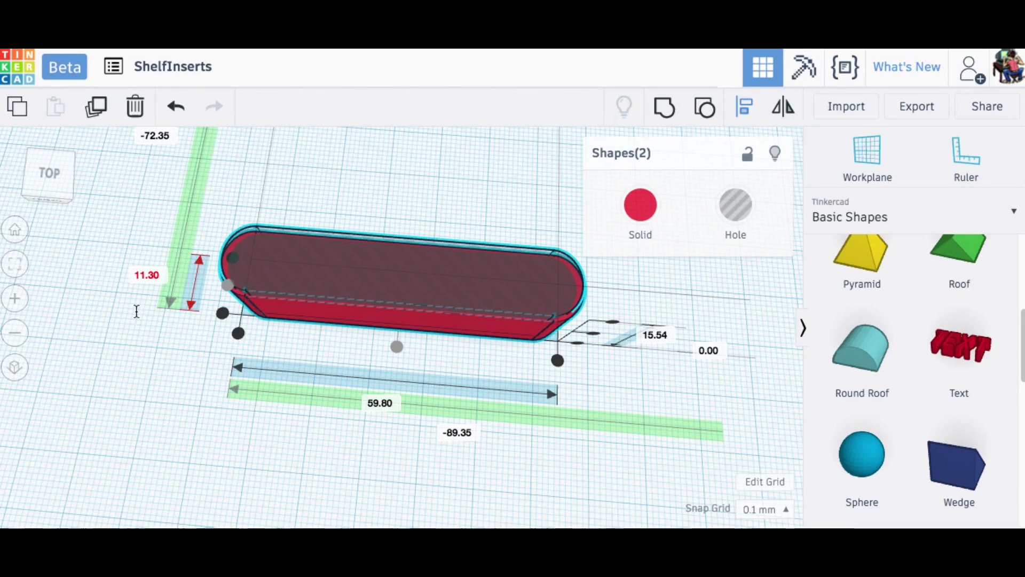
Step: Change the hole's 10.90 mm width to 8.30 mm
click(144, 330)
click(277, 255)
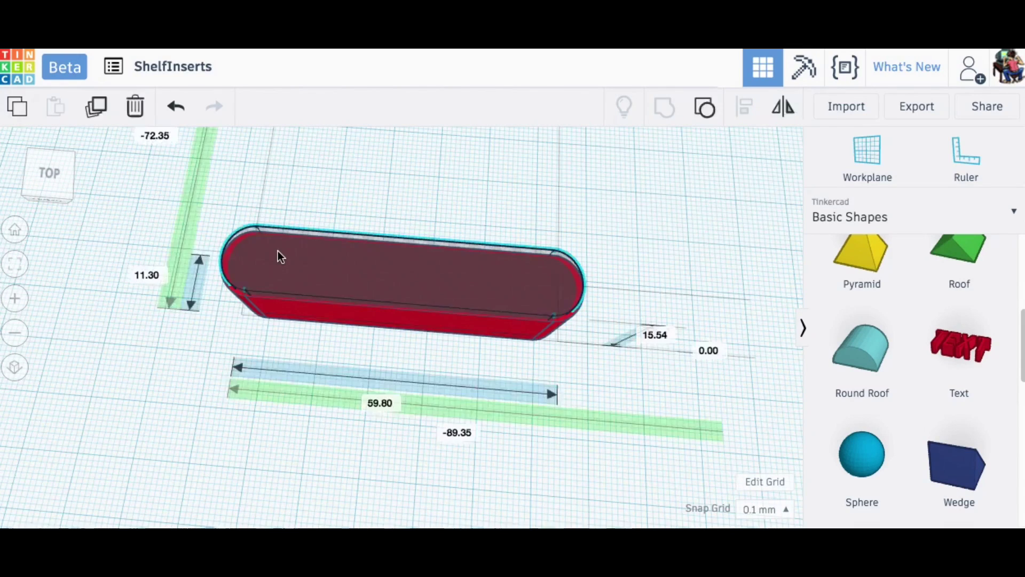
click(165, 282)
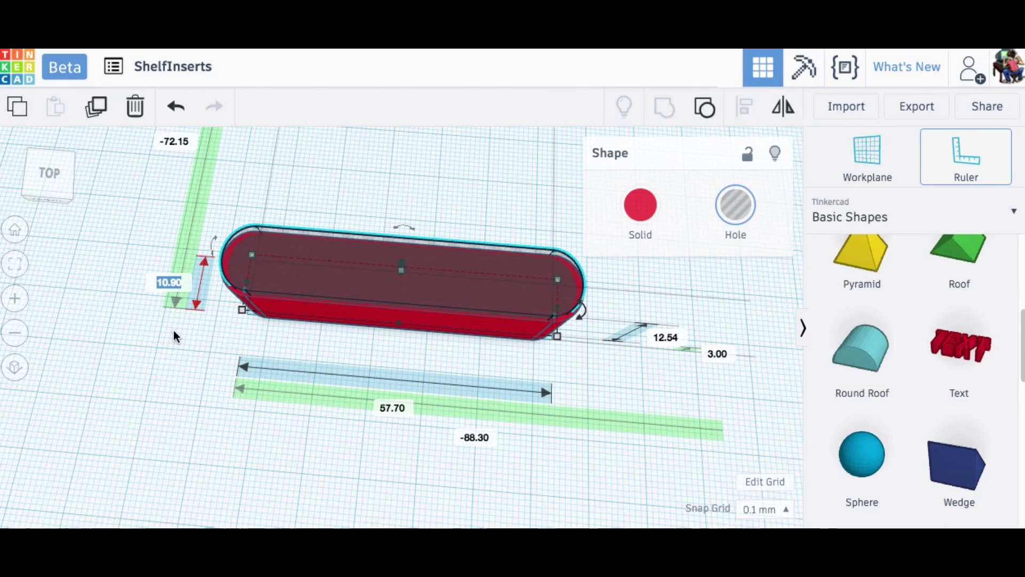
text(8.)
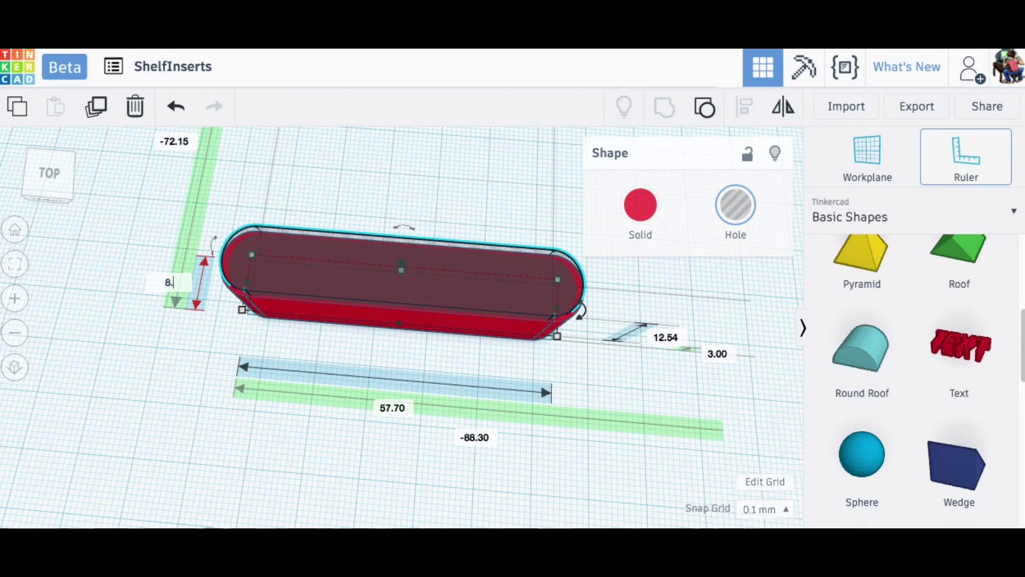
text(3)
key(Return)
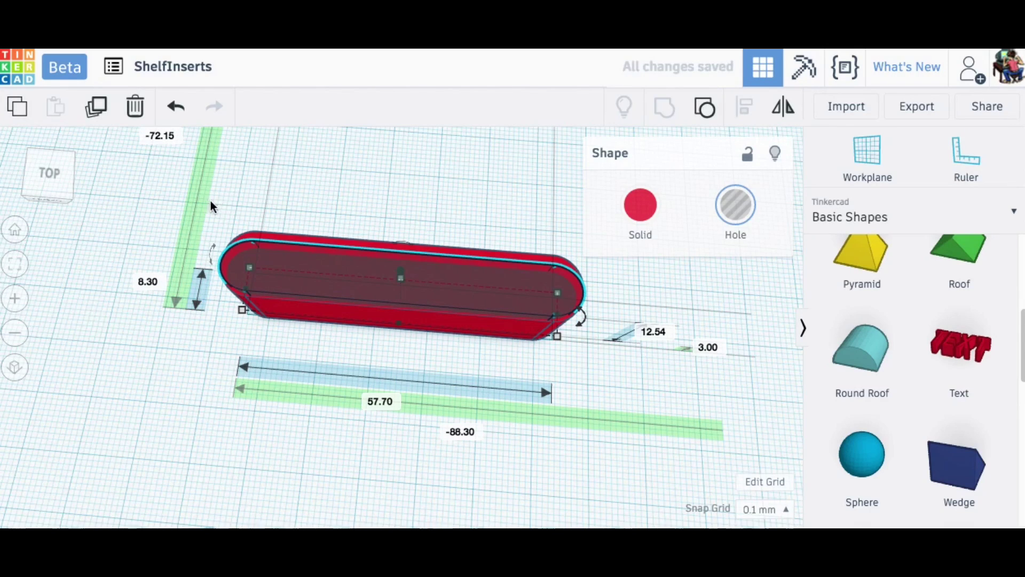
Step: Centre the hole inside the capsule and group them into a hollow red tray
drag(210, 200, 590, 245)
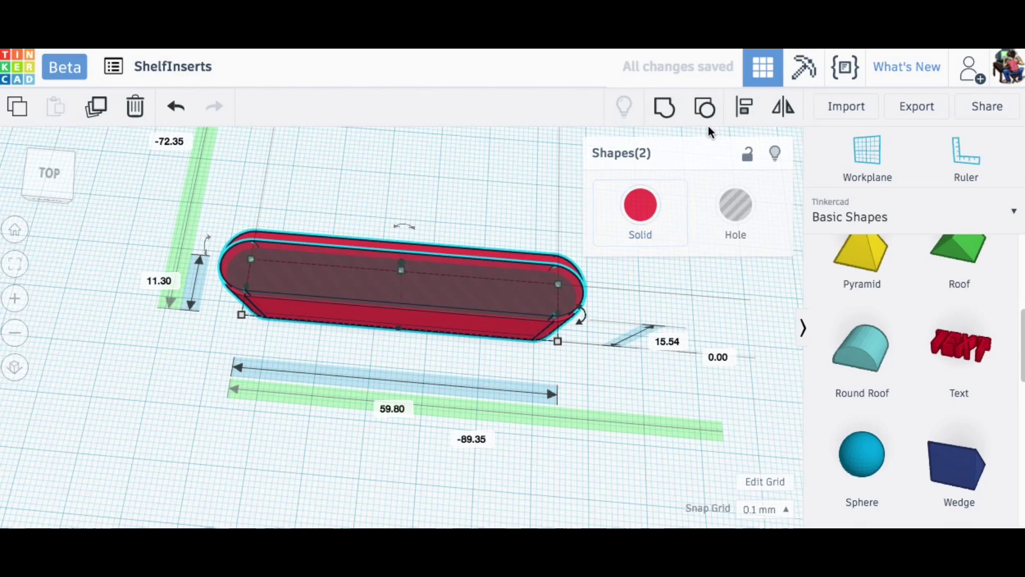
click(746, 110)
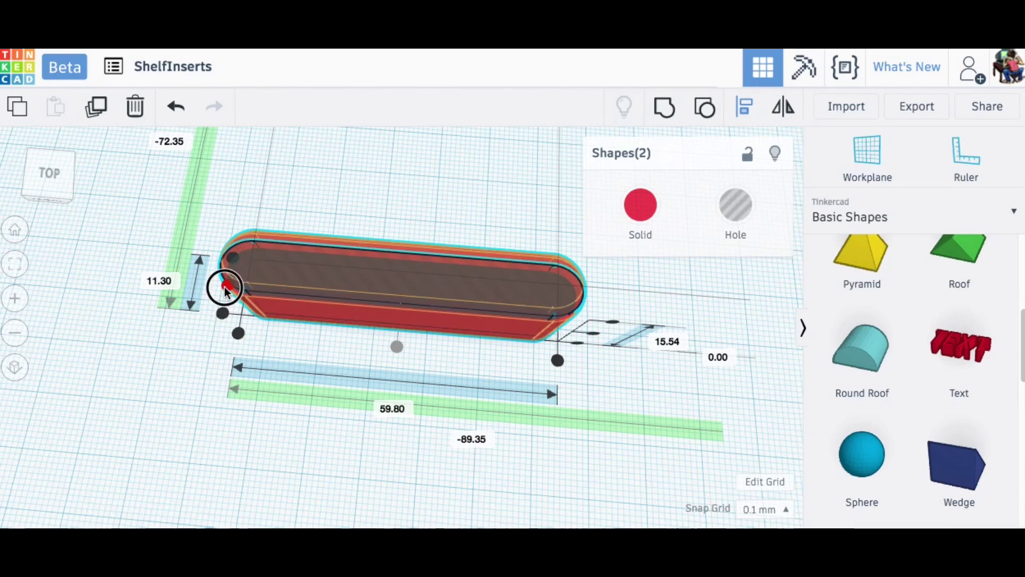
click(224, 287)
mouse_move(167, 410)
right_down()
mouse_move(239, 431)
mouse_move(323, 435)
mouse_move(350, 383)
mouse_move(238, 393)
mouse_move(161, 385)
mouse_move(164, 430)
right_up()
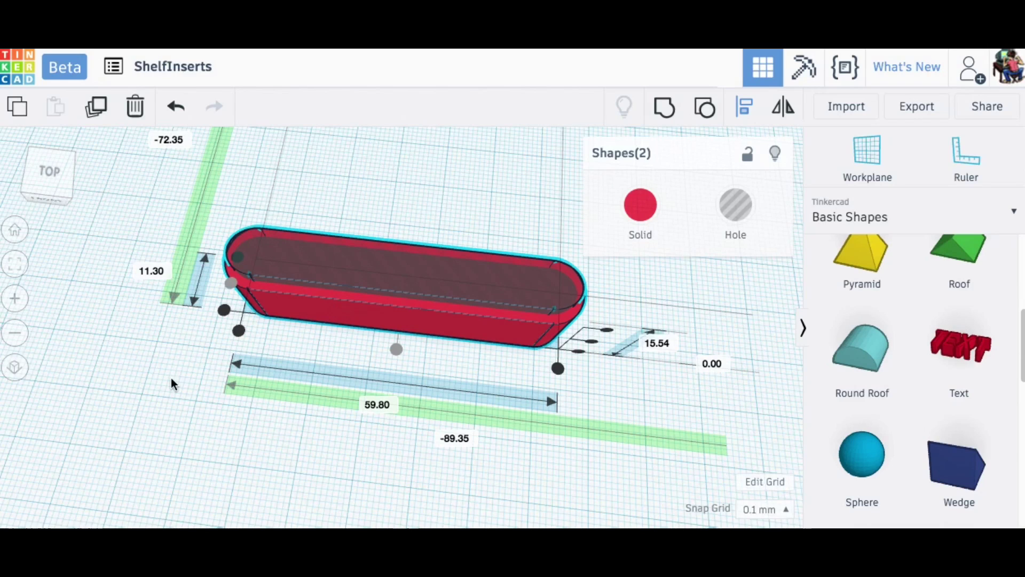
click(134, 370)
click(352, 303)
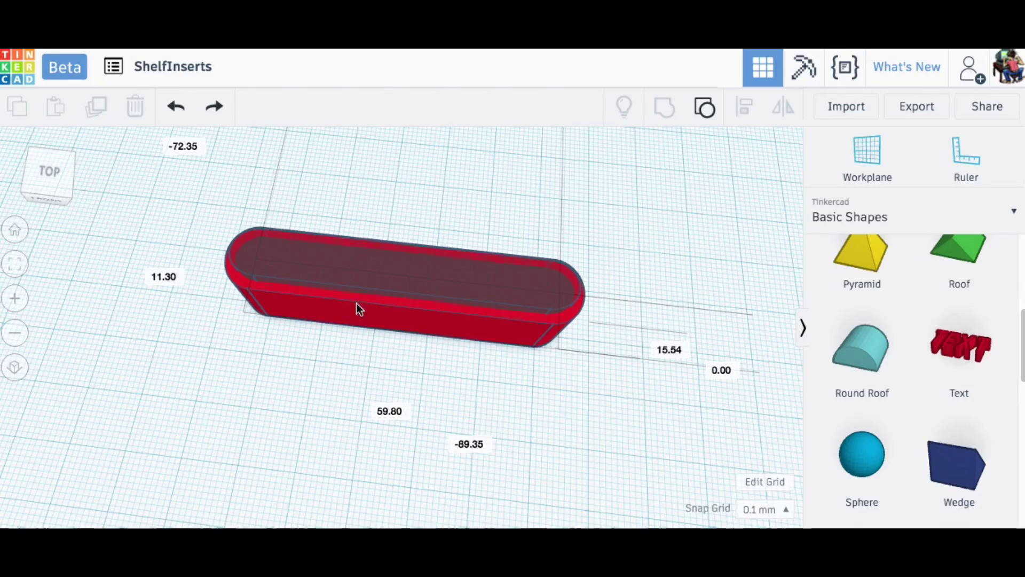
click(366, 264)
drag(439, 182, 582, 371)
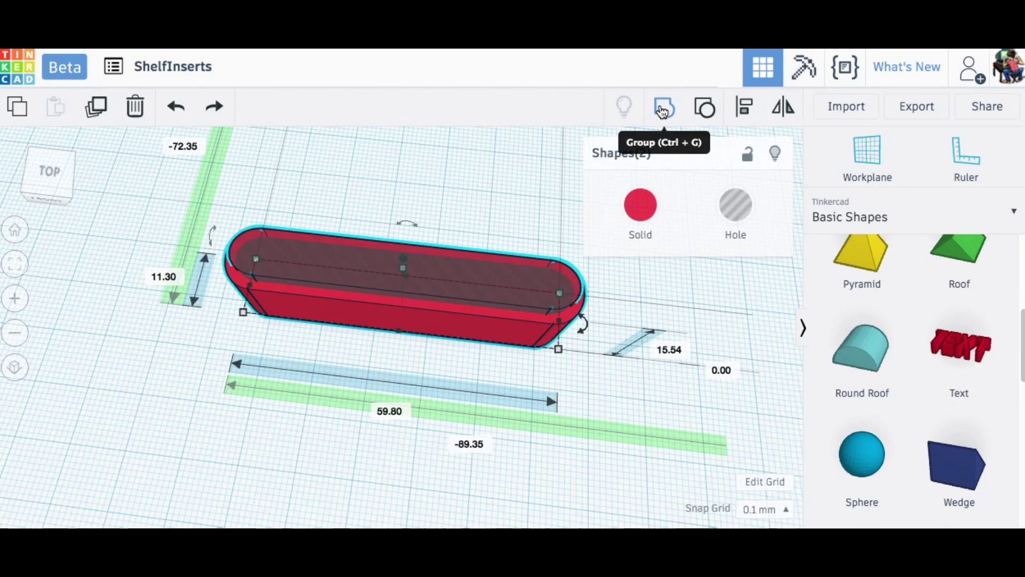
click(662, 111)
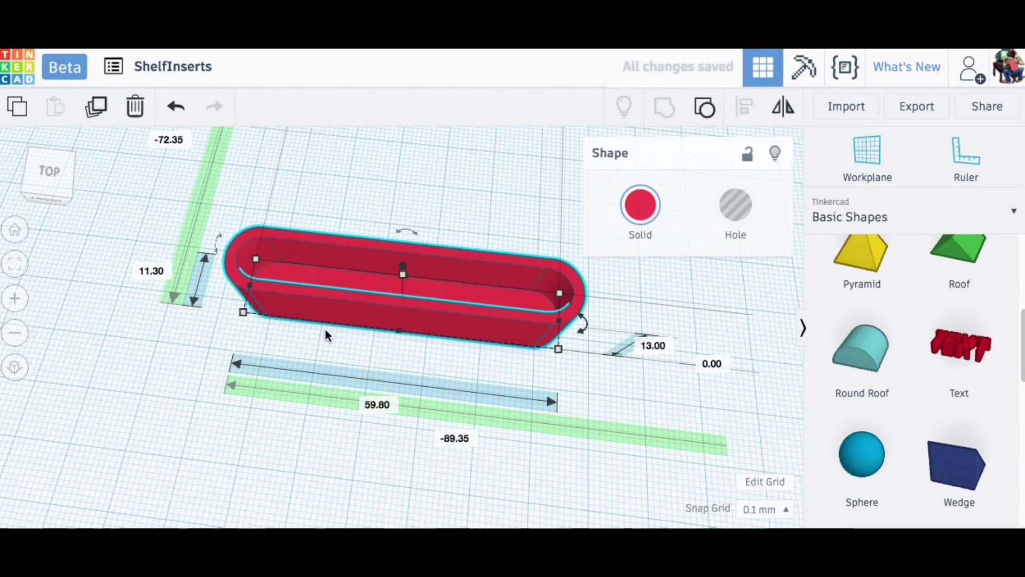
Step: Add a red box in front of the tray, sized 20 × 5 mm and 9.90 mm tall
right_drag(343, 197, 325, 365)
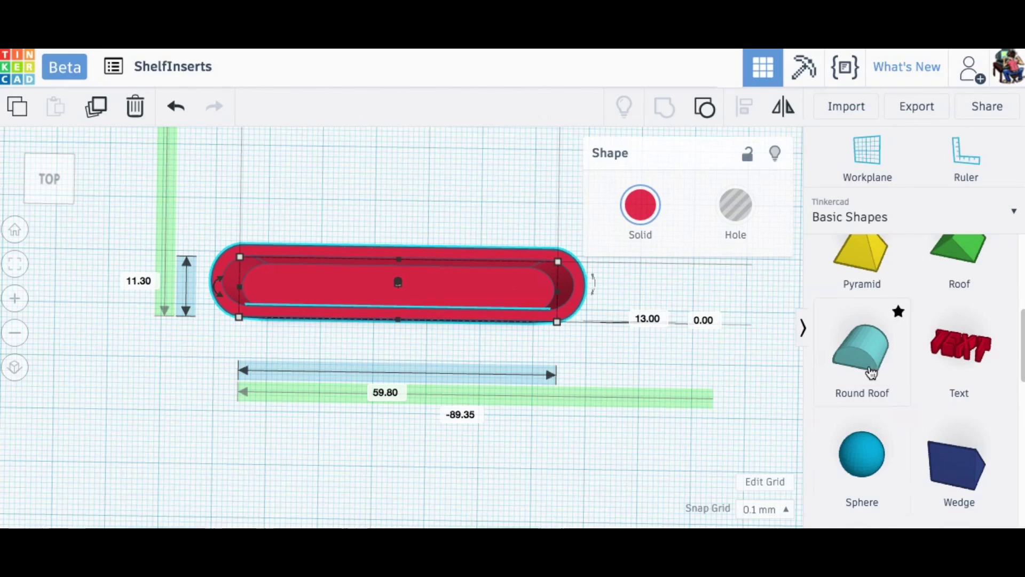
scroll(870, 372, up, 3)
drag(858, 319, 351, 401)
drag(485, 398, 418, 417)
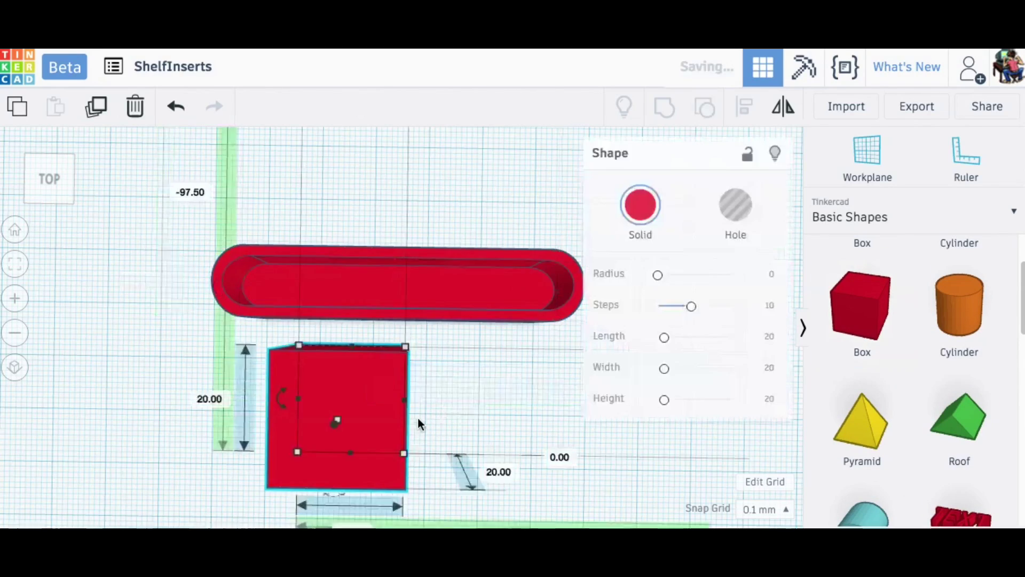
scroll(418, 414, down, 5)
scroll(418, 412, up, 2)
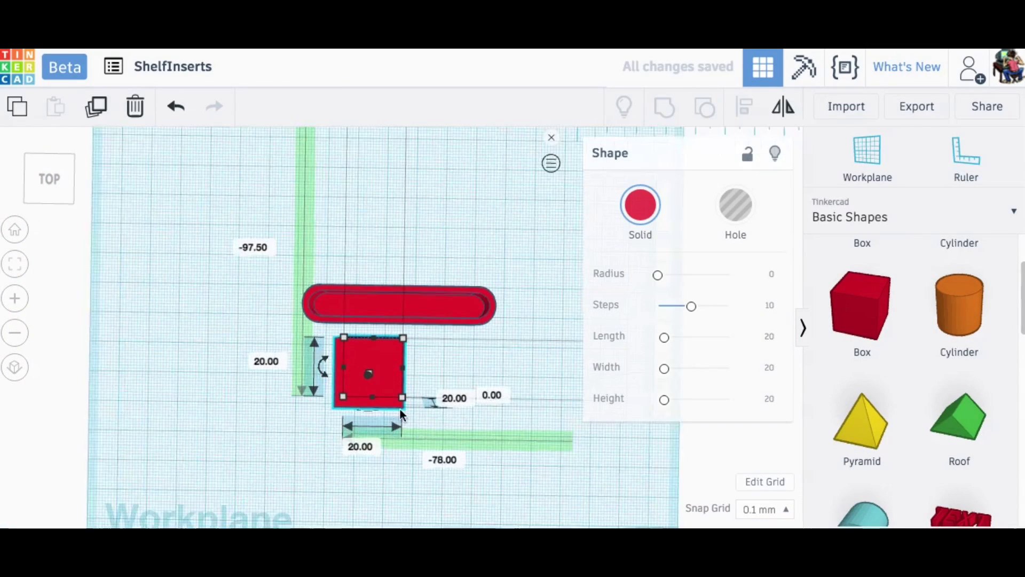
click(263, 358)
key(Return)
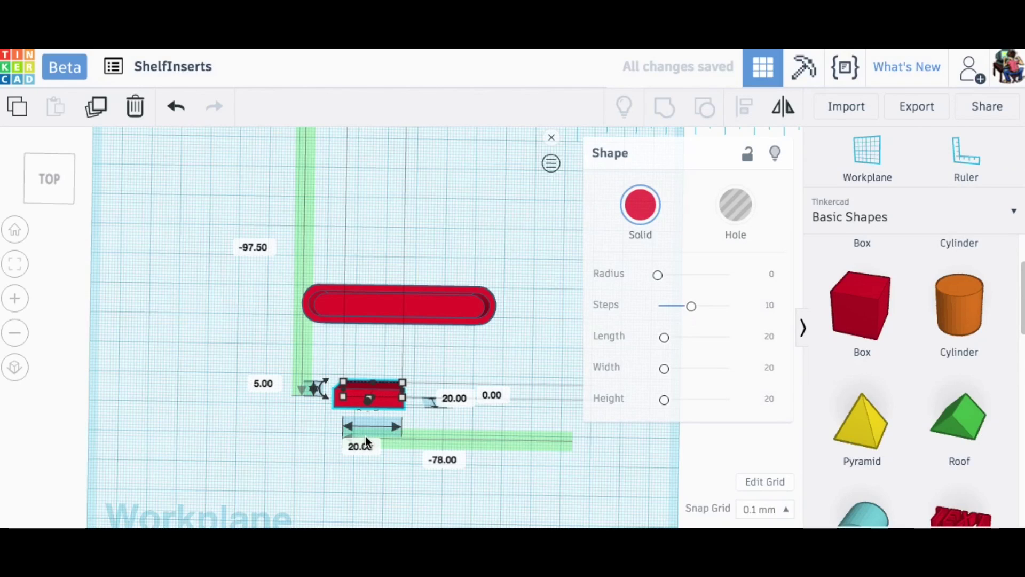
right_drag(507, 473, 526, 395)
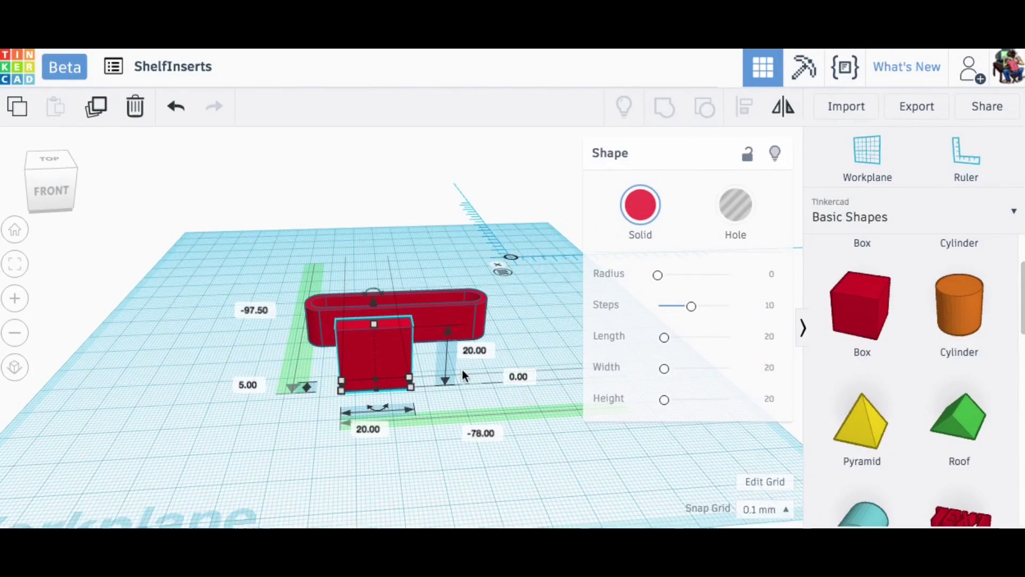
drag(375, 335, 375, 358)
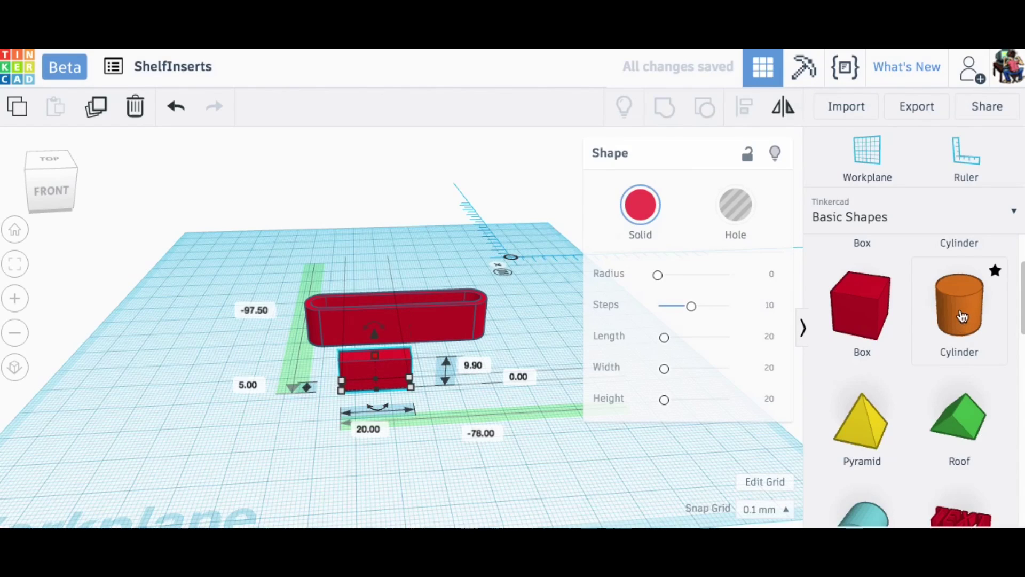
Step: Add a cylinder sized 9 × 9 mm
mouse_move(967, 299)
mouse_down()
mouse_move(446, 372)
mouse_move(440, 382)
mouse_up()
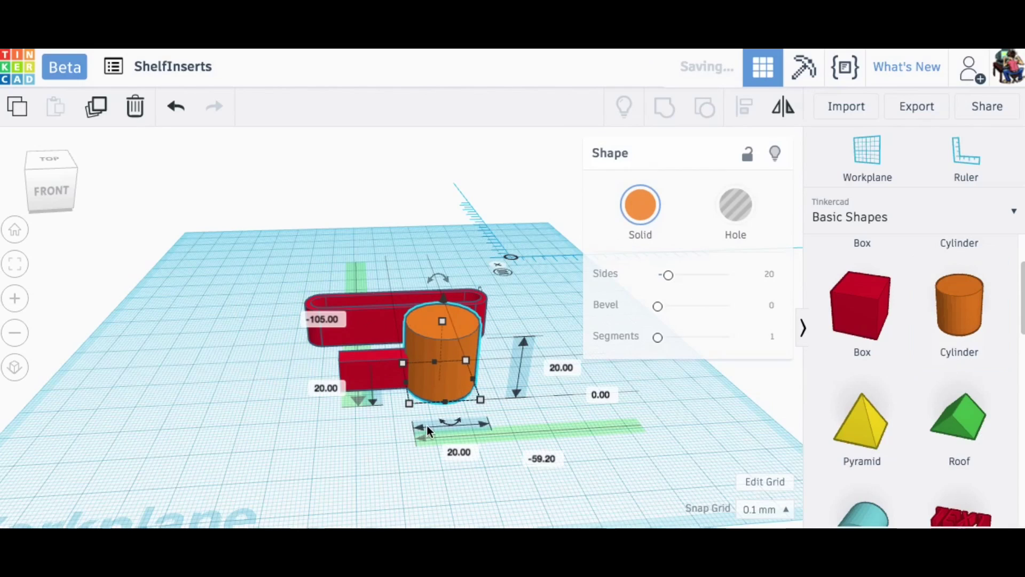
click(458, 453)
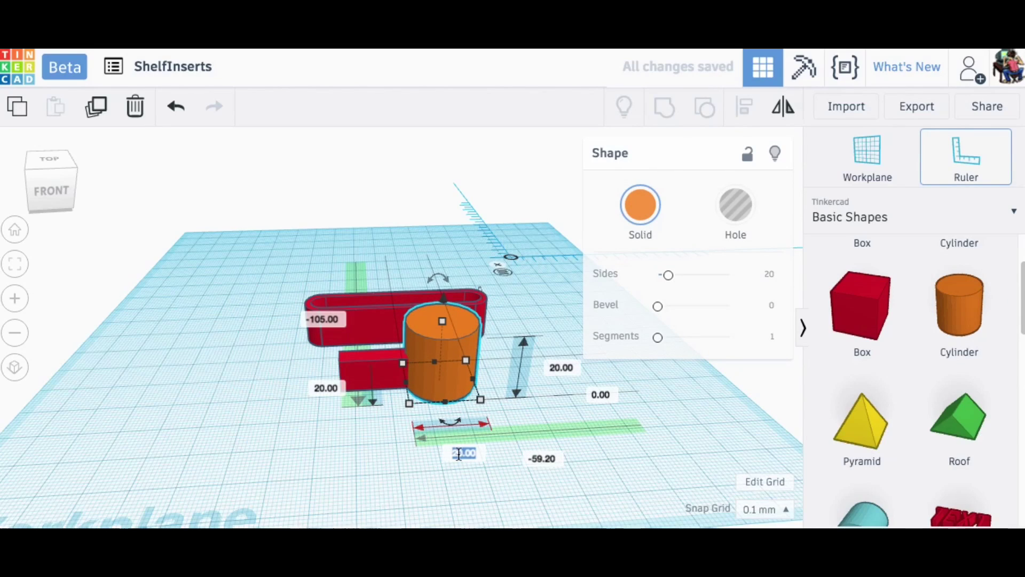
text(9)
key(Return)
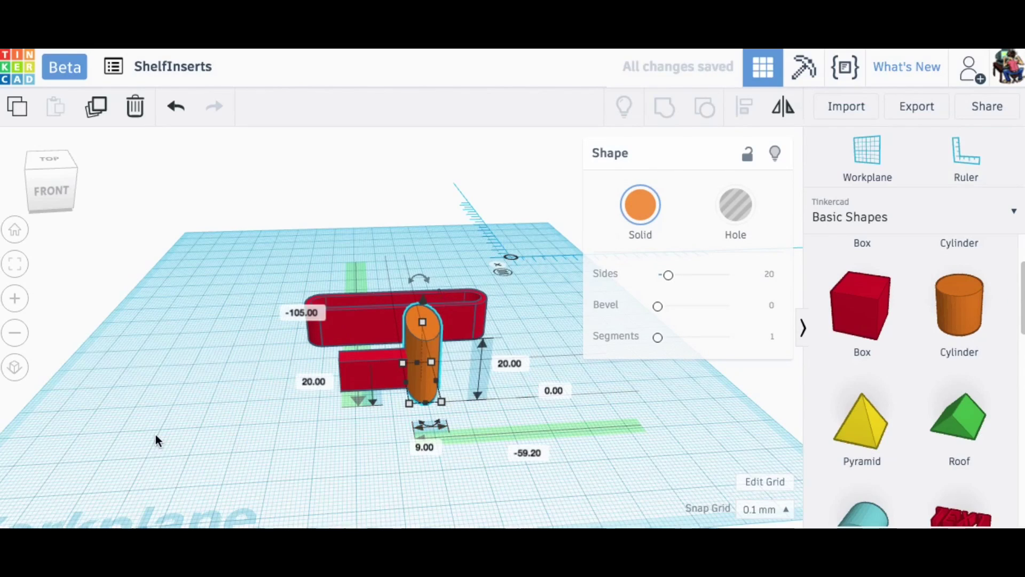
click(309, 380)
text(9)
key(Return)
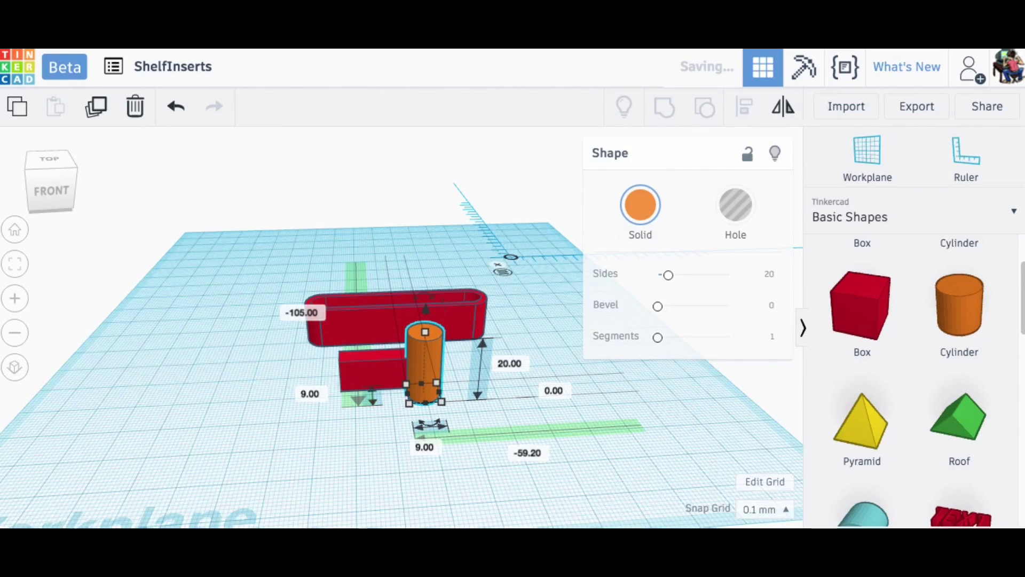
Step: Centre-align the cylinder with the small red box
right_drag(378, 477, 373, 515)
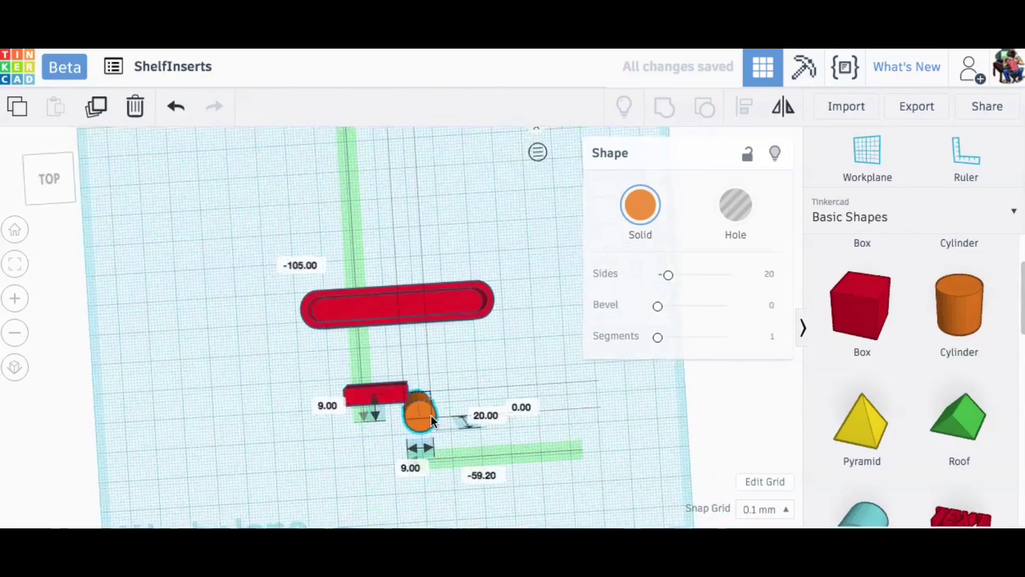
mouse_move(418, 405)
mouse_down()
mouse_move(416, 388)
mouse_move(417, 403)
mouse_up()
click(177, 107)
right_drag(280, 380, 305, 361)
drag(306, 361, 486, 437)
click(745, 106)
click(329, 405)
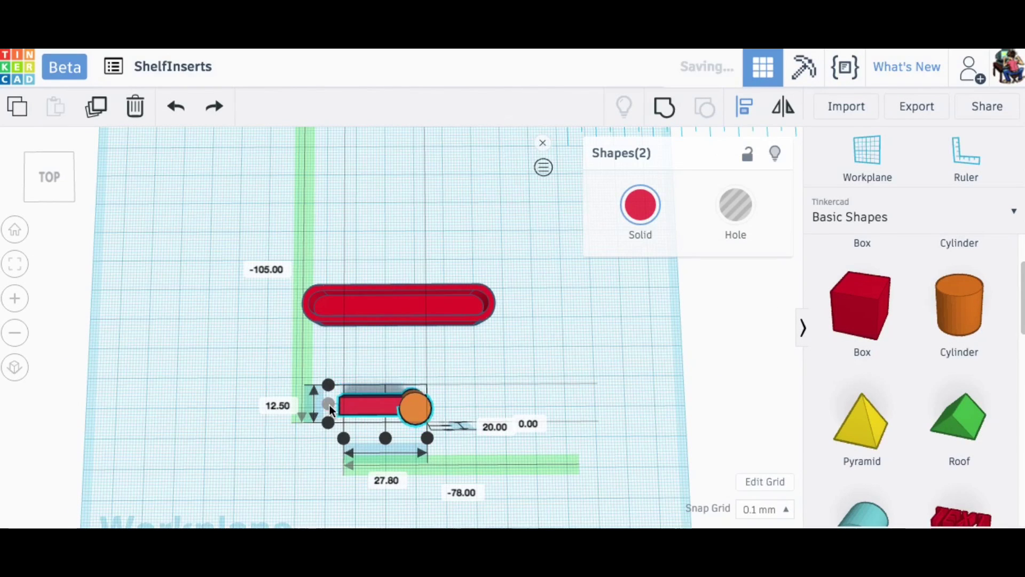
Step: Lower the cylinder to 10.30 mm tall and reselect it with the box
right_drag(305, 446, 300, 345)
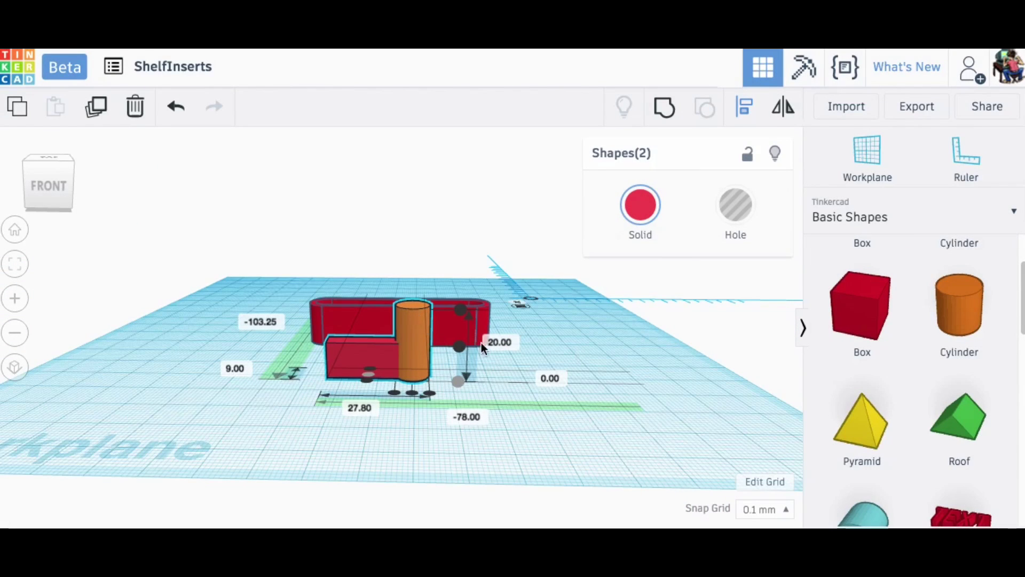
click(412, 319)
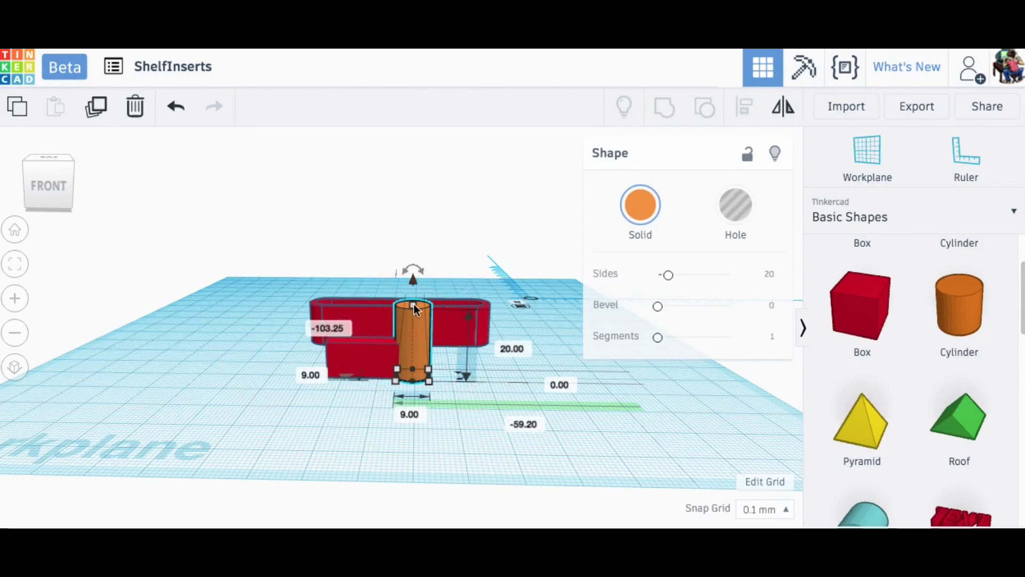
drag(418, 334, 413, 347)
right_drag(270, 351, 263, 428)
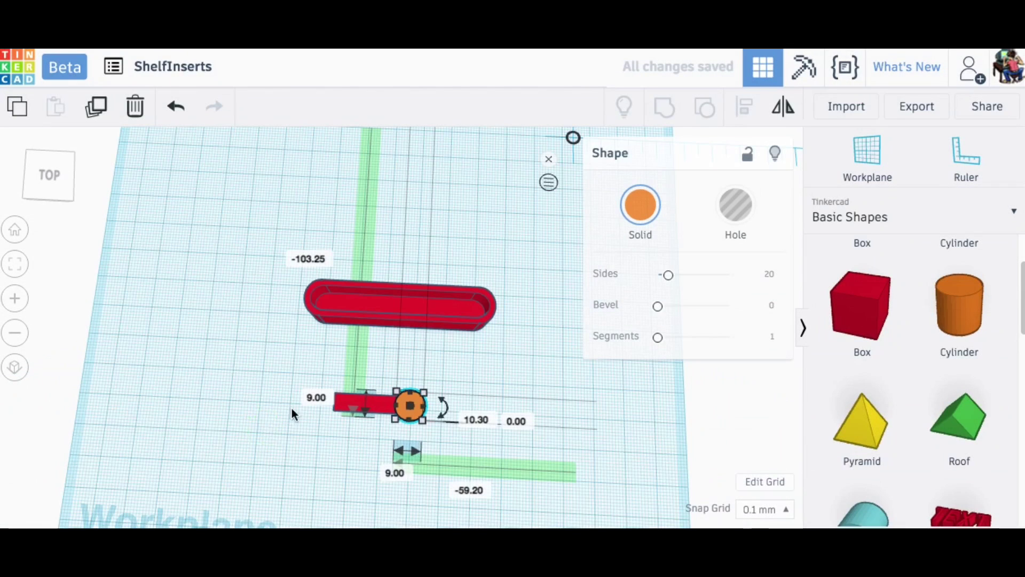
drag(325, 368, 468, 412)
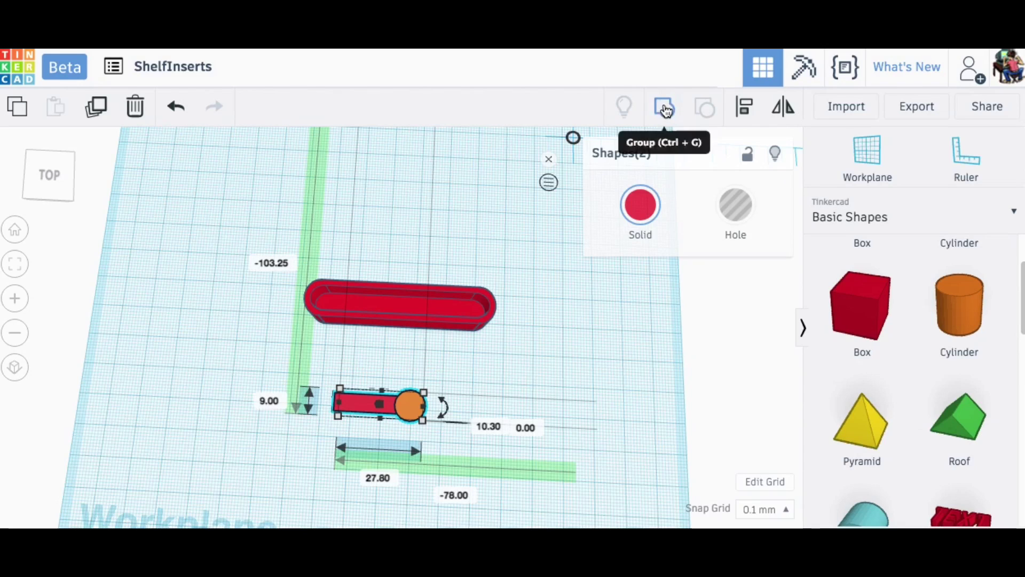
Step: Group the box and cylinder into a 27.80 × 9.00 mm keyhole hole and centre it on the capsule both ways
click(665, 109)
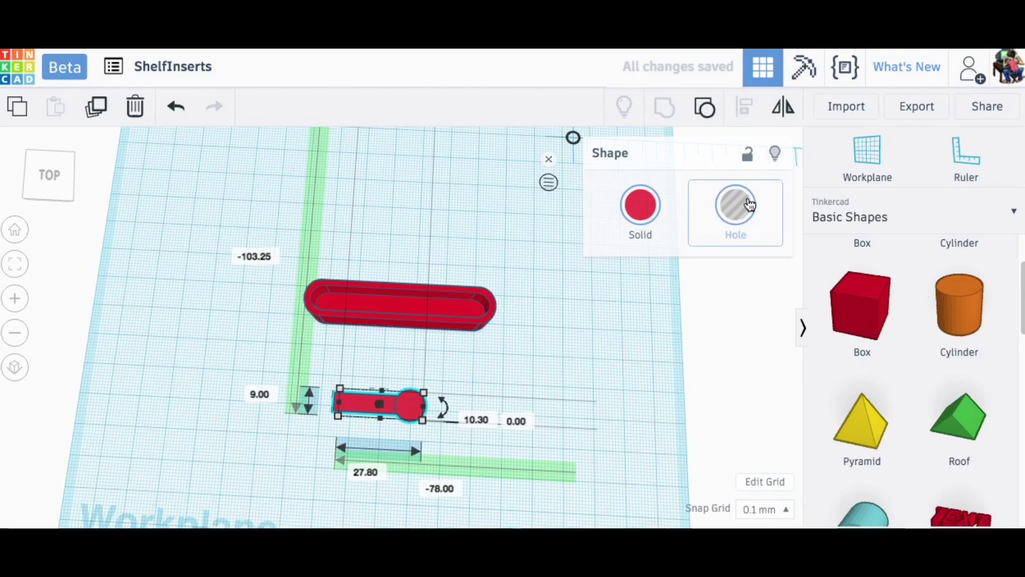
click(736, 206)
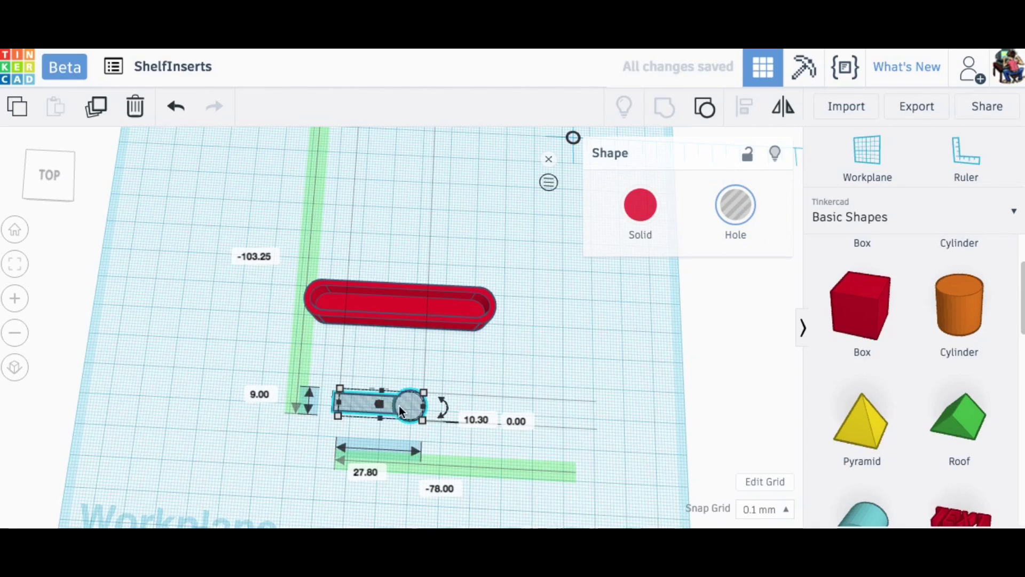
drag(287, 200, 531, 434)
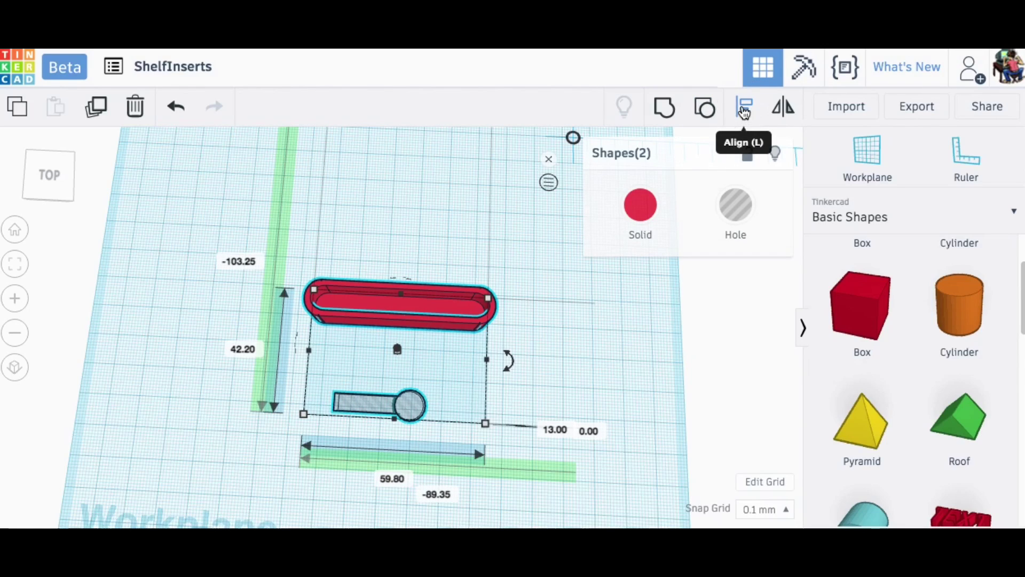
click(745, 106)
click(291, 349)
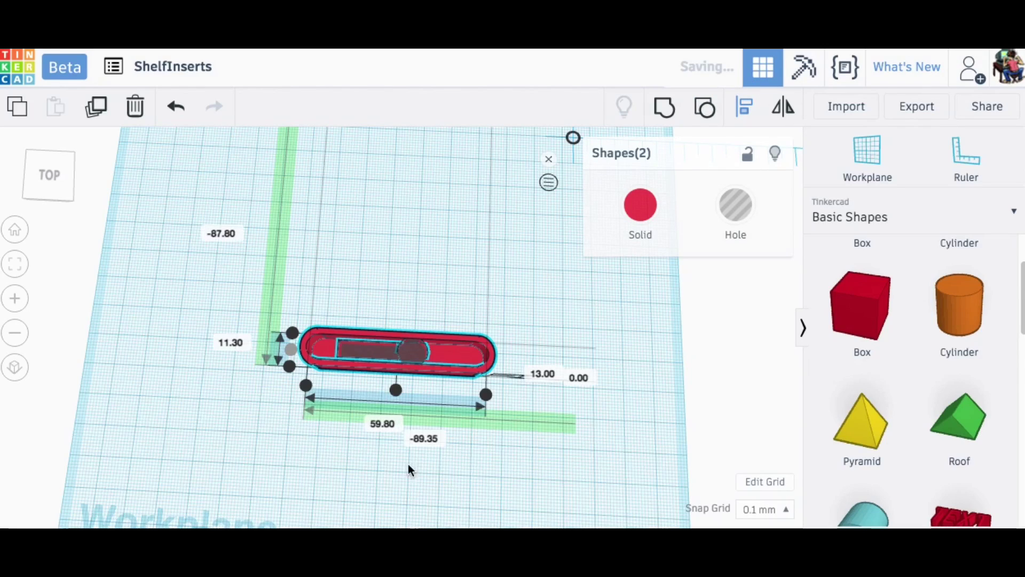
click(395, 390)
right_drag(399, 293, 417, 320)
Step: Lift the keyhole hole from -3.80 to -3.10 mm elevation and inspect it from below
click(207, 383)
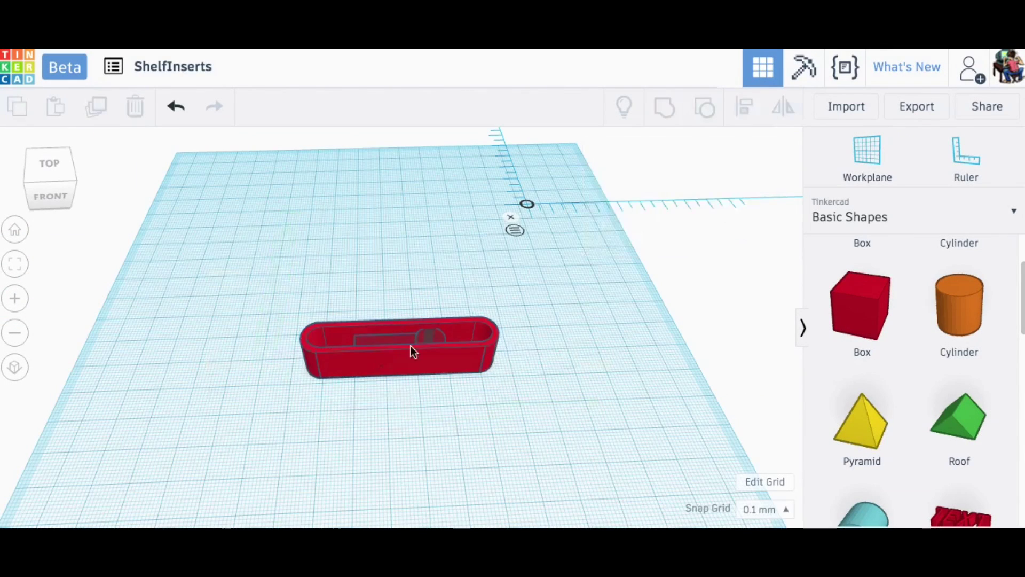
click(422, 335)
click(405, 340)
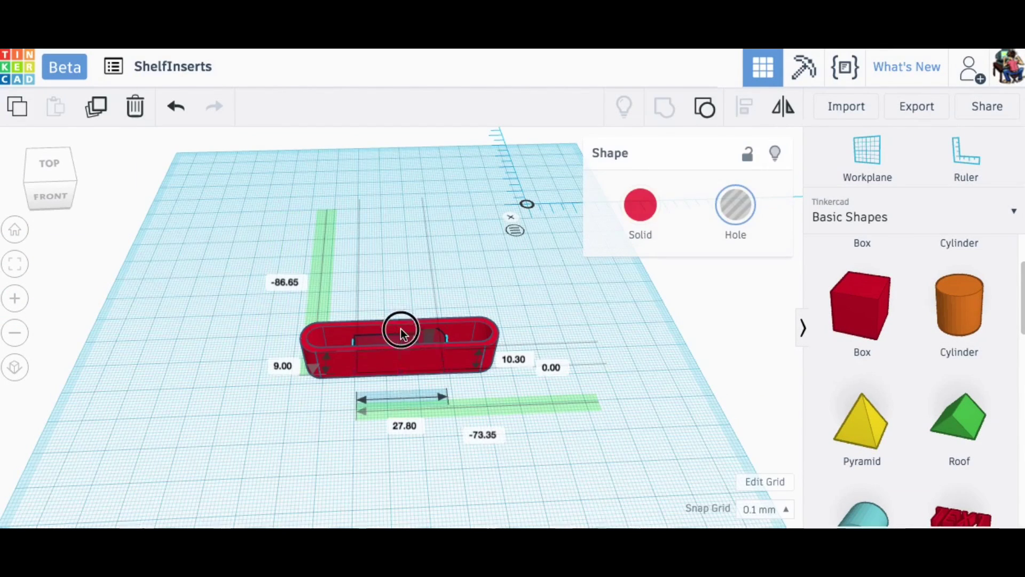
drag(403, 336, 403, 333)
right_drag(325, 306, 324, 222)
click(13, 267)
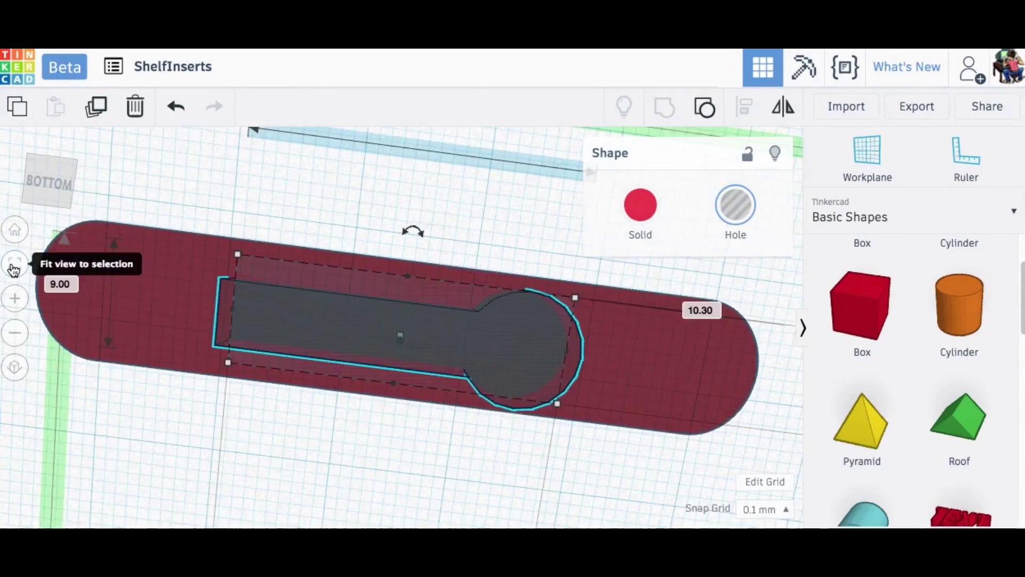
right_drag(411, 435, 374, 422)
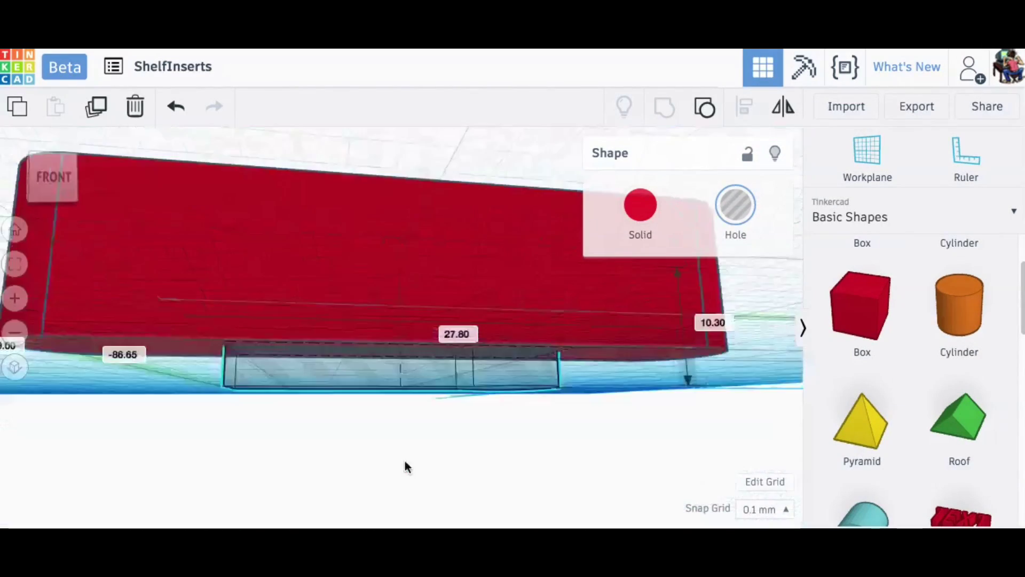
right_drag(355, 347, 325, 440)
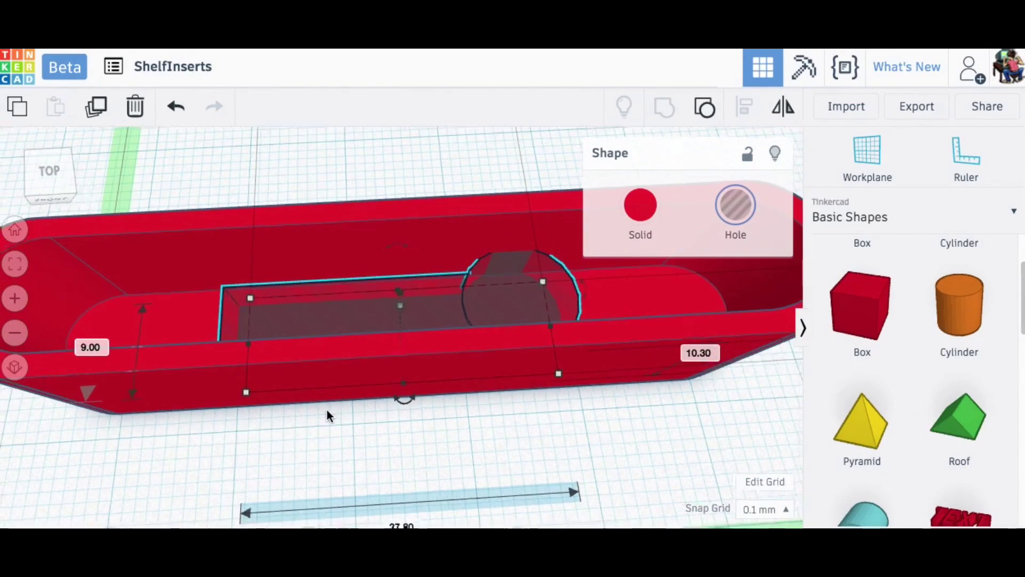
Step: Group the keyhole hole with the red capsule to cut the slot through
scroll(327, 415, down, 3)
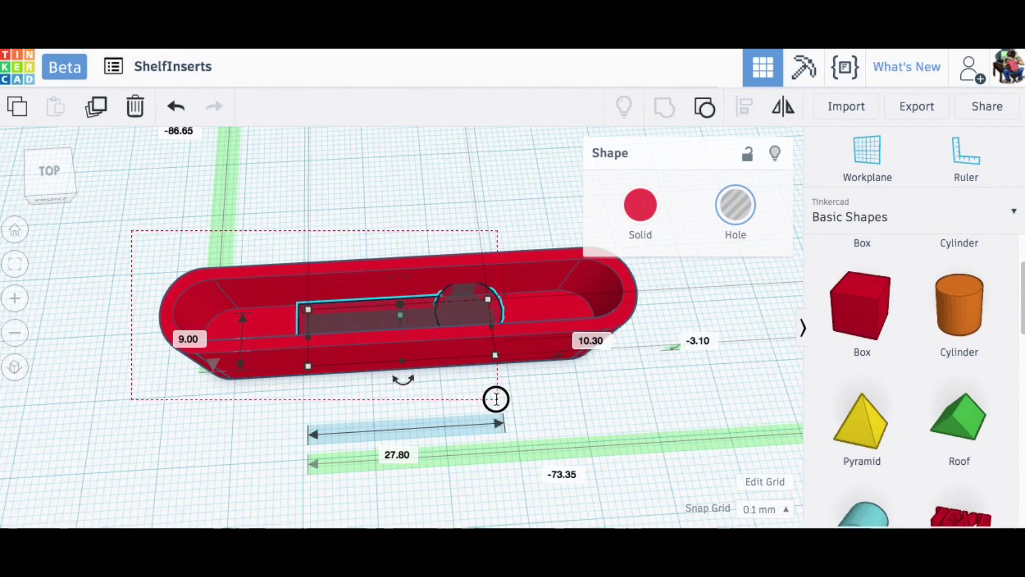
drag(496, 399, 496, 399)
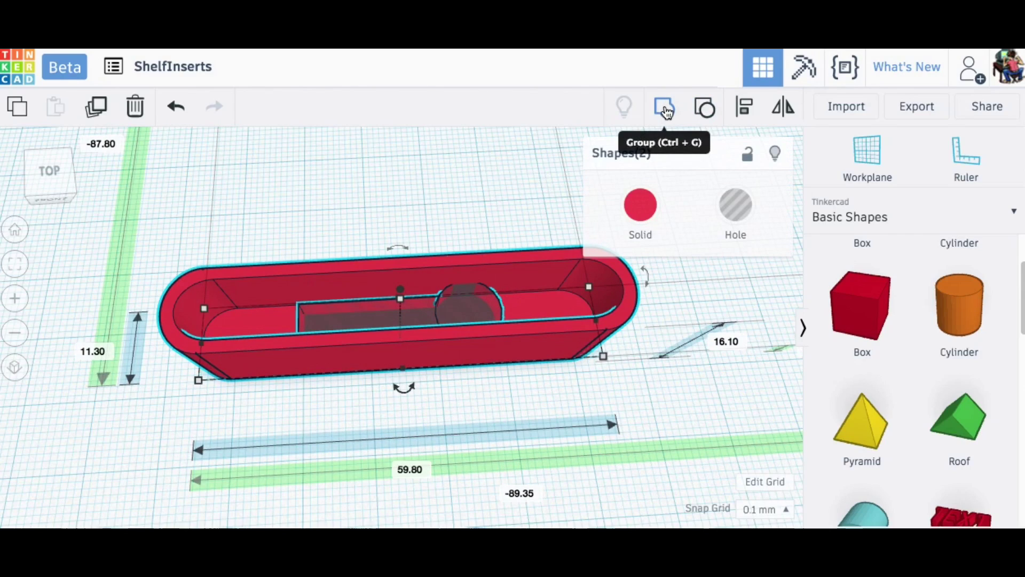
click(667, 111)
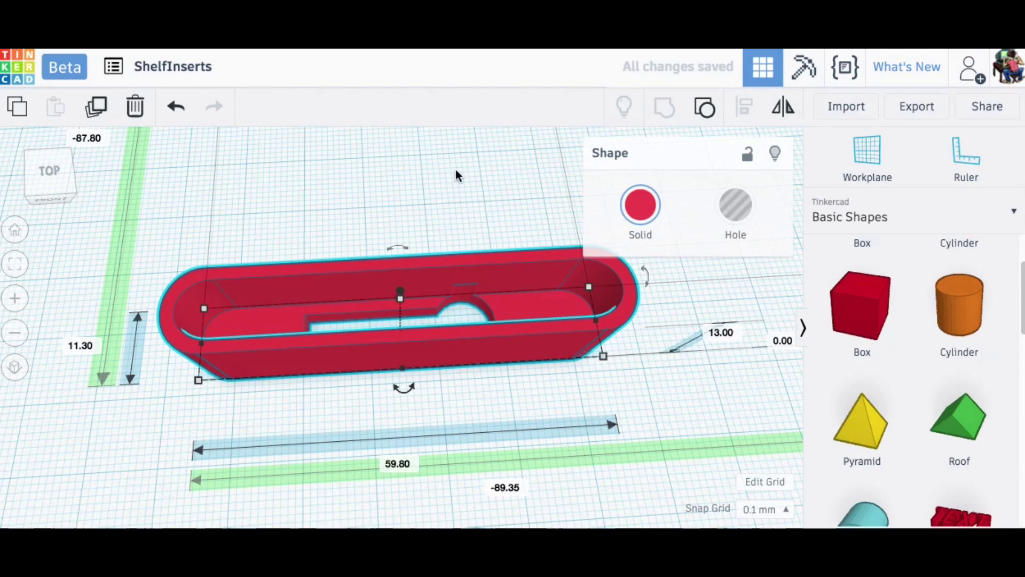
right_drag(461, 190, 432, 395)
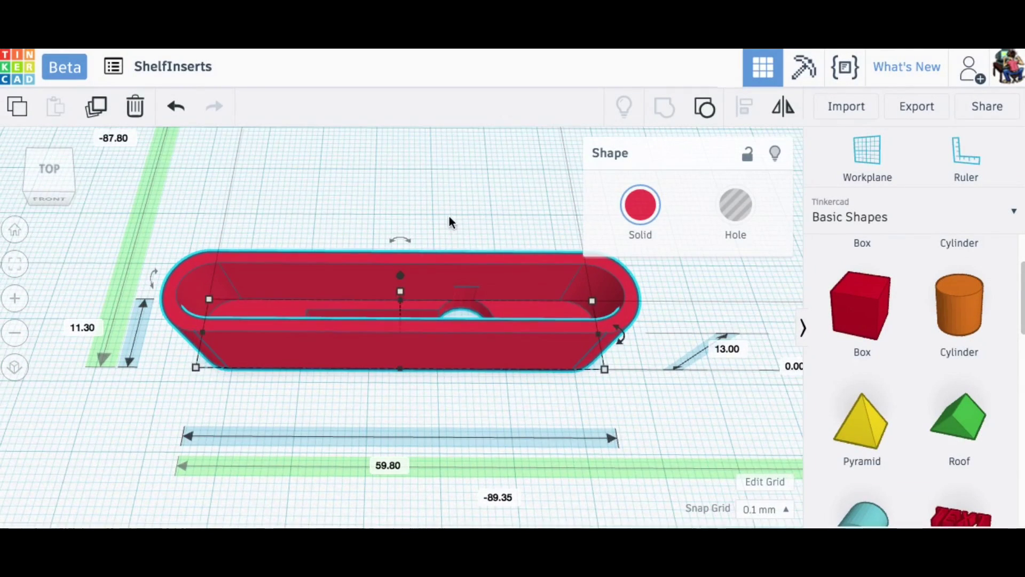
Step: Remove the ruler, fit the whole design in view, and export it as an STL
scroll(450, 221, down, 5)
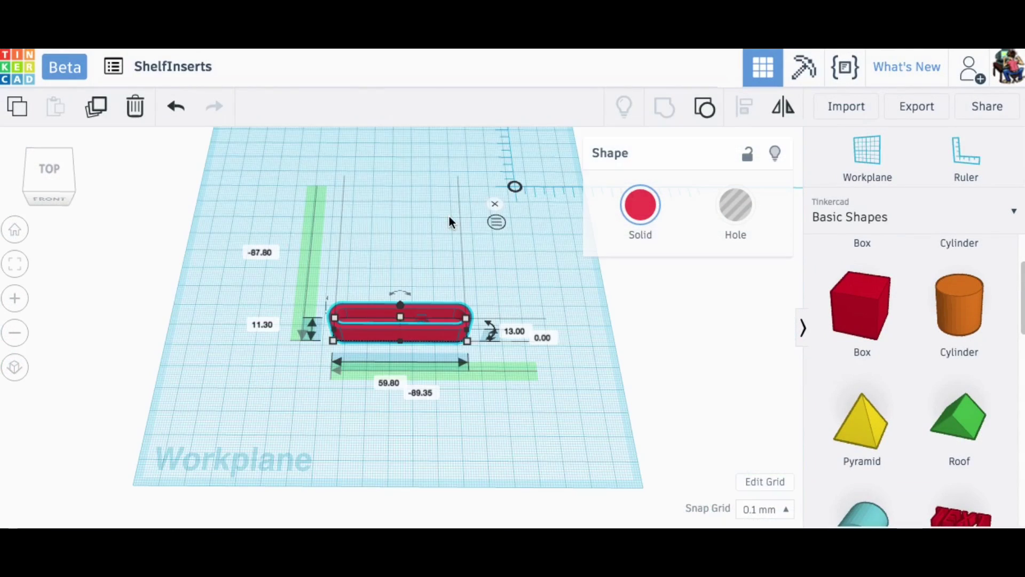
click(496, 204)
click(463, 334)
right_drag(463, 335, 442, 328)
click(16, 270)
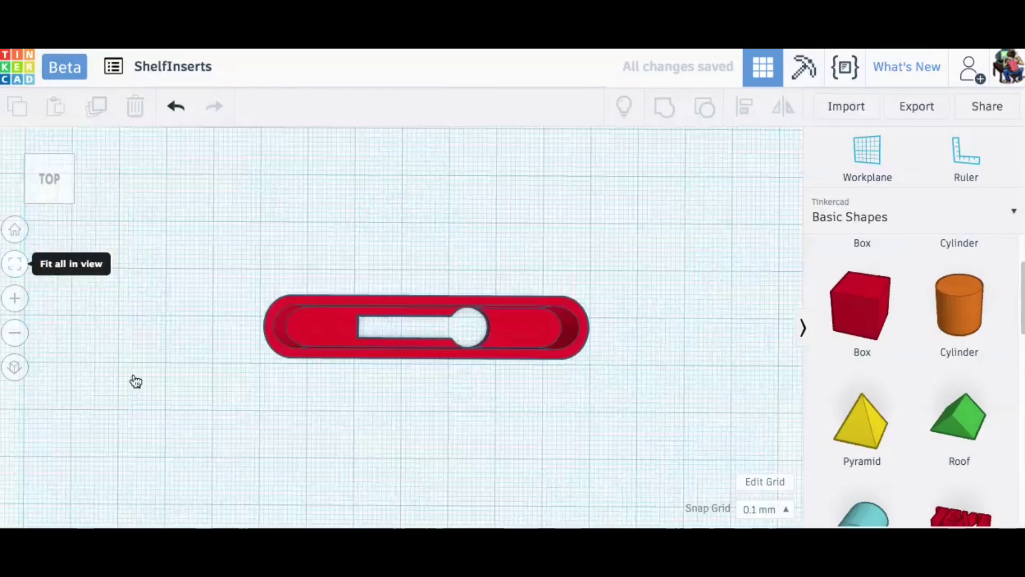
mouse_move(354, 412)
right_down()
mouse_move(373, 194)
mouse_move(353, 402)
right_up()
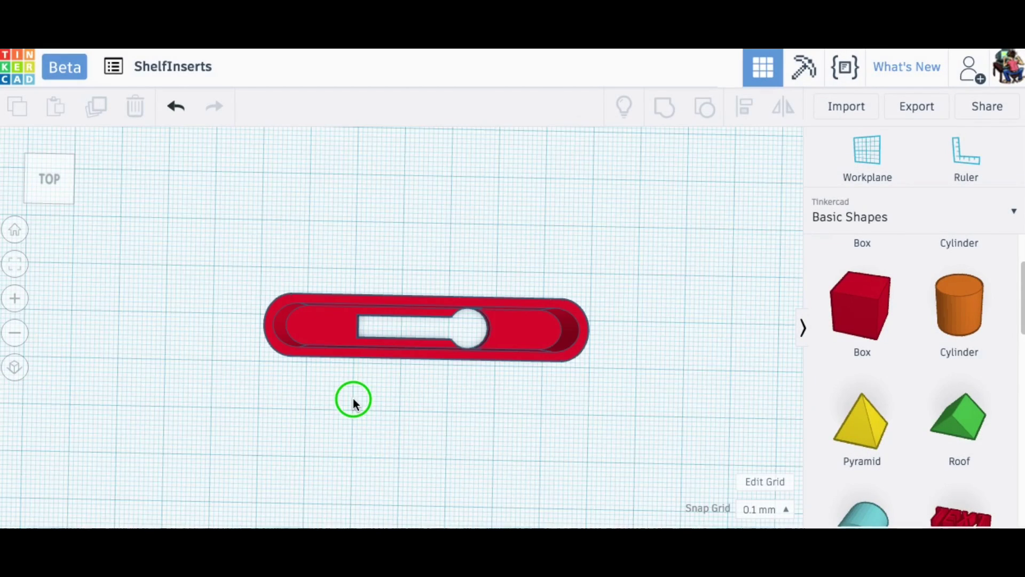
click(924, 109)
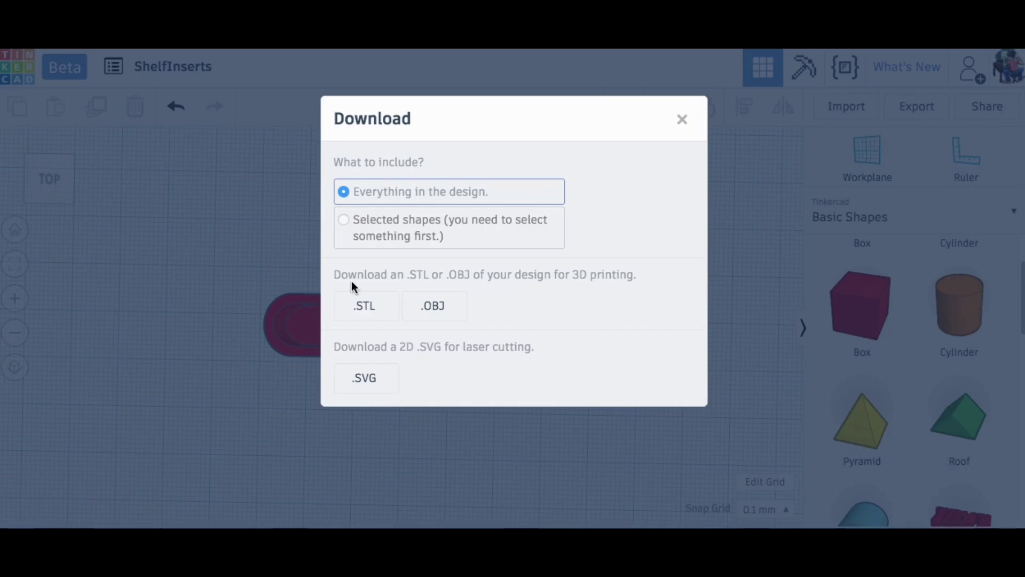
click(344, 308)
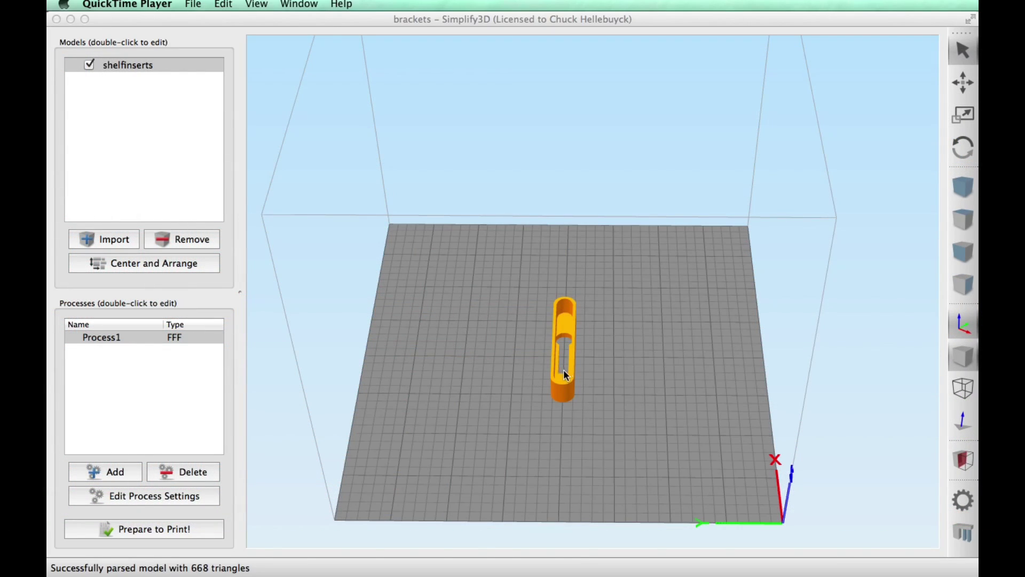
Step: Duplicate shelfinserts into a second copy, arrange both on the bed, and open Process1's settings
mouse_move(547, 418)
mouse_down()
mouse_move(559, 471)
mouse_move(543, 432)
mouse_move(558, 408)
mouse_up()
click(570, 391)
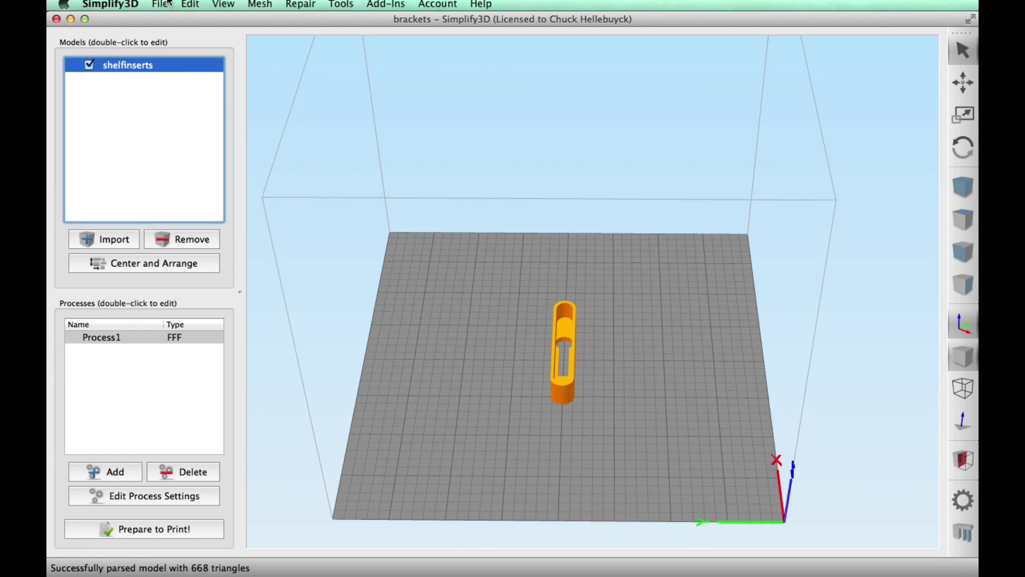
click(191, 7)
click(212, 174)
click(709, 386)
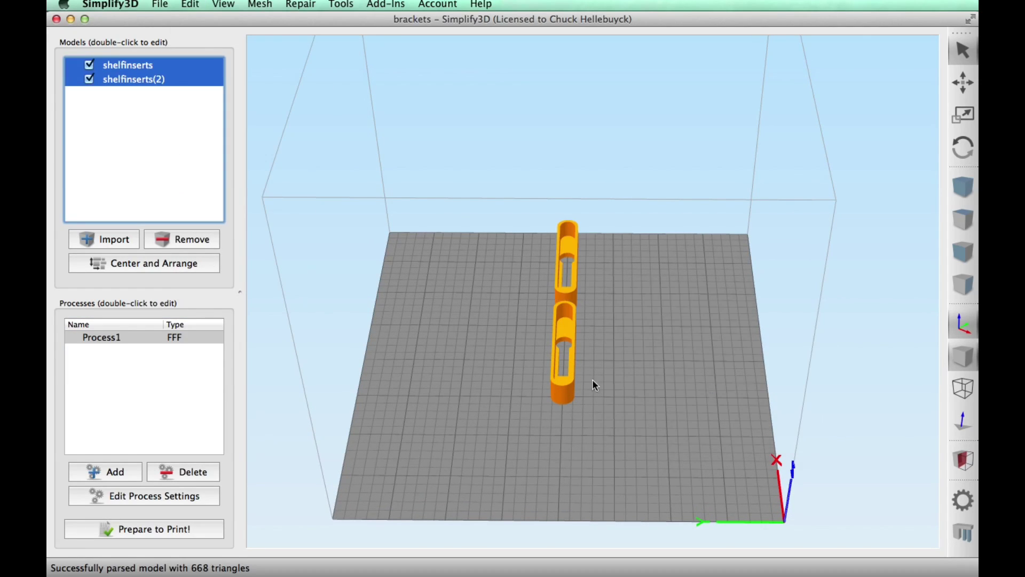
click(140, 259)
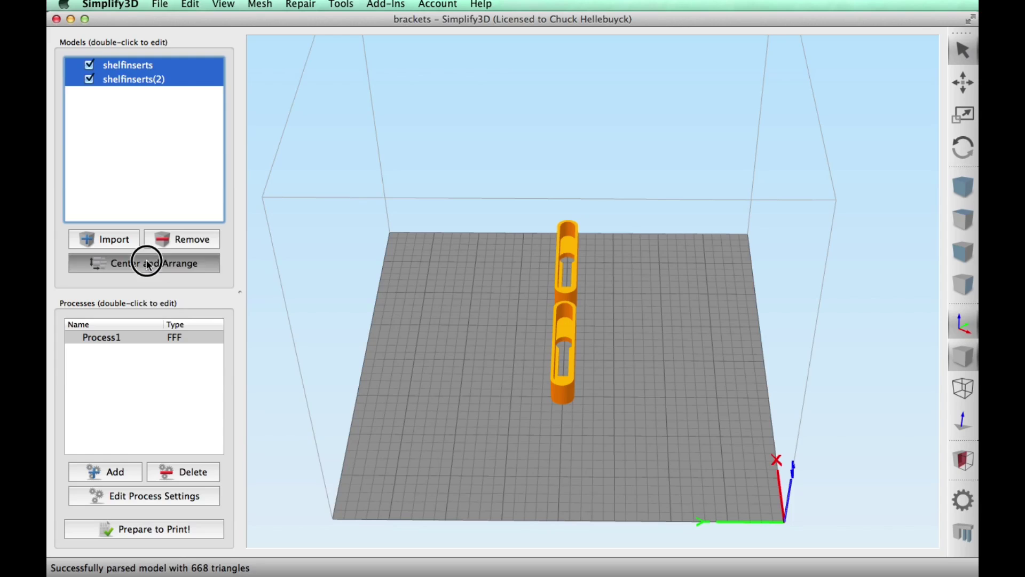
click(154, 498)
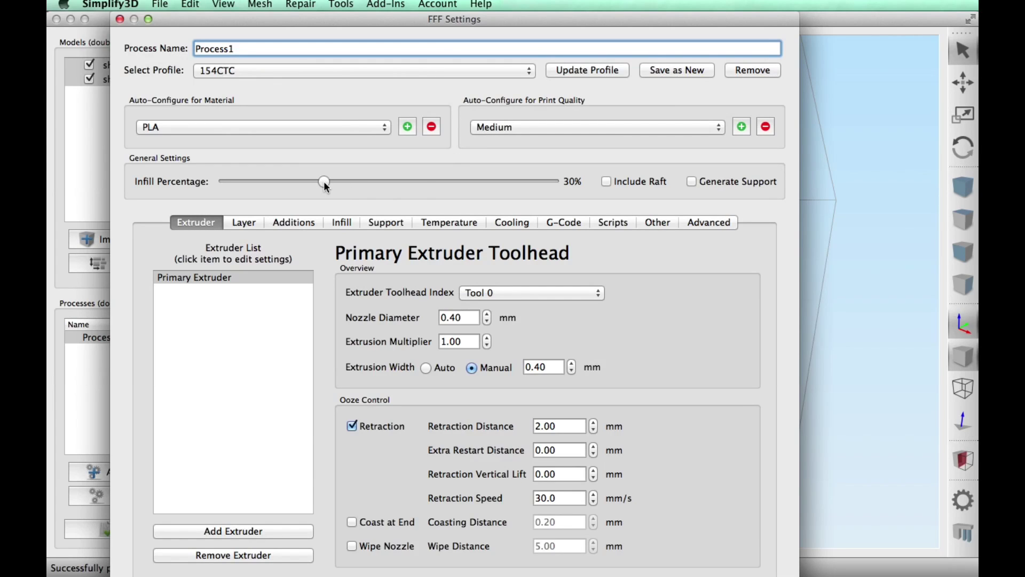
Step: Review Process1's Layer, Additions, Infill and Temperature settings, including the extruder setpoint
click(242, 222)
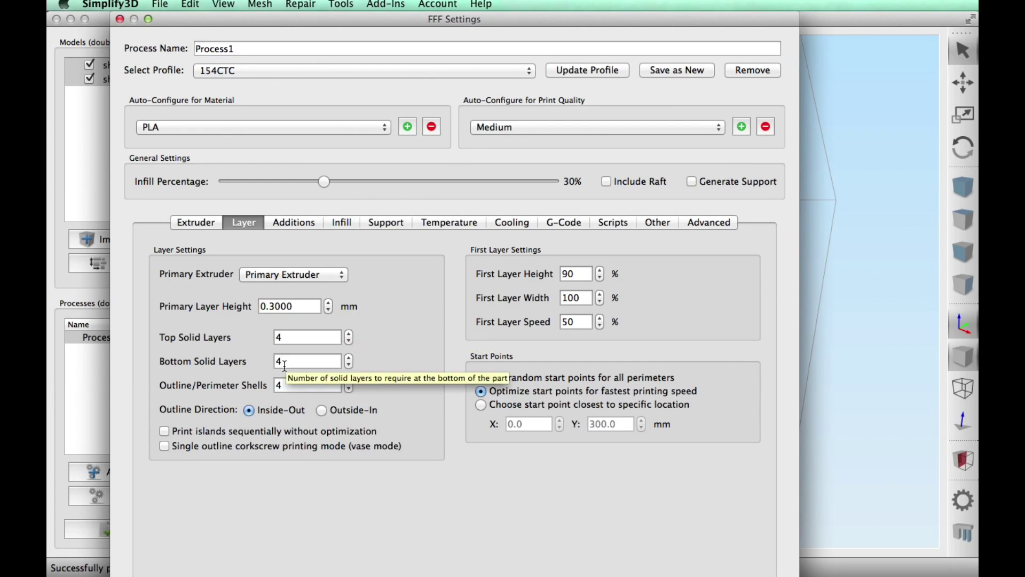
click(300, 223)
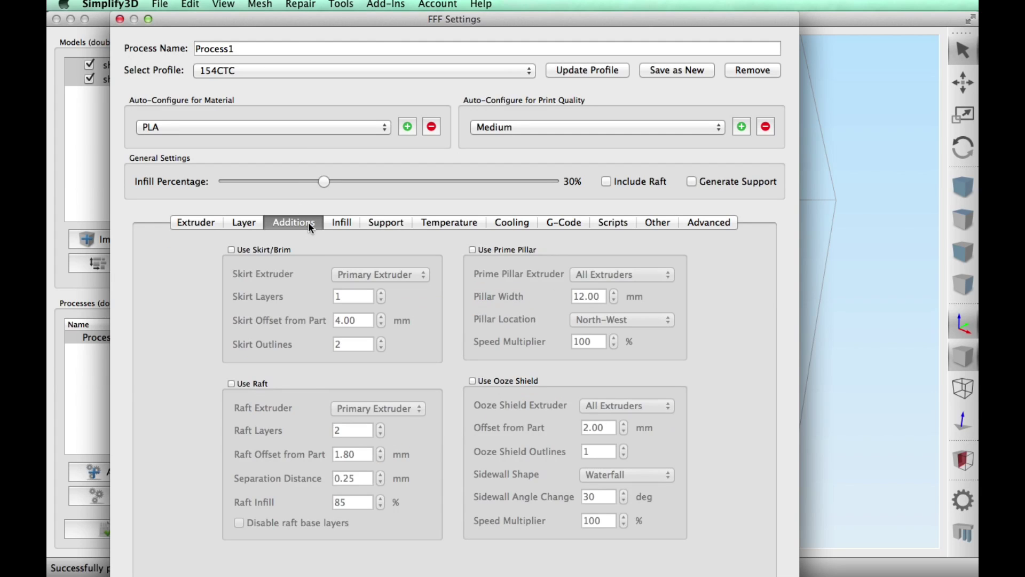
click(341, 224)
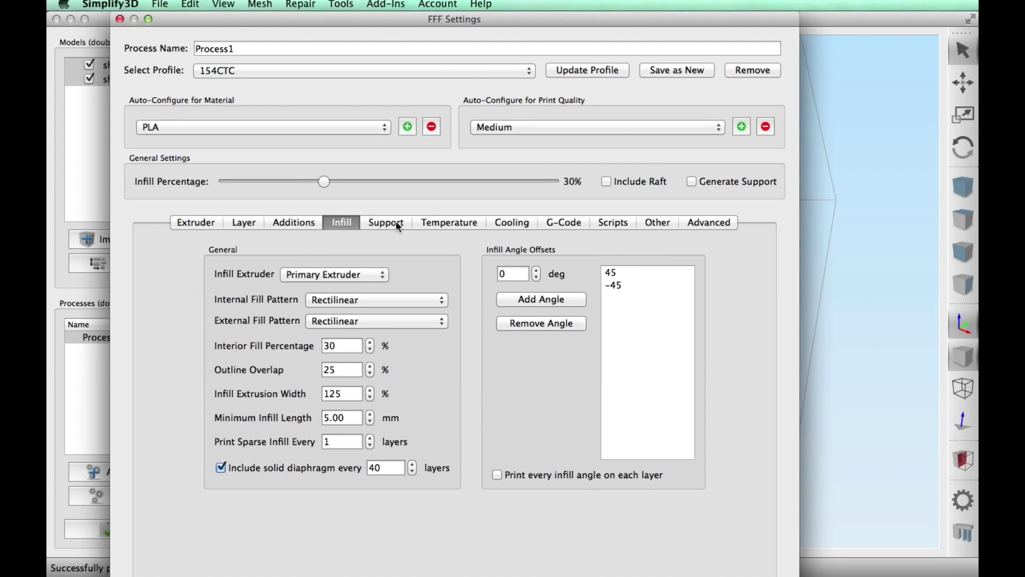
click(444, 221)
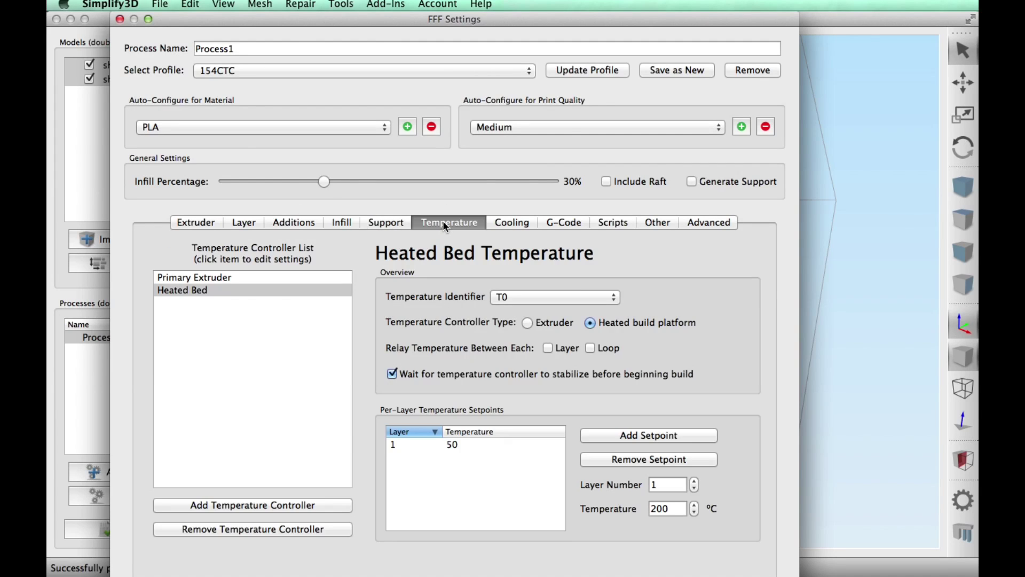
click(245, 278)
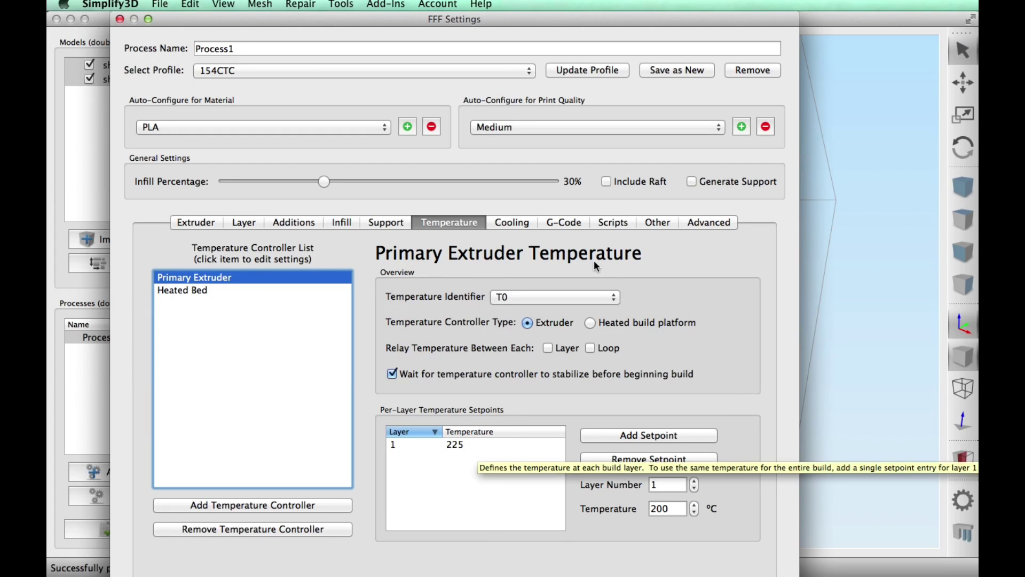
Step: Set Default Printing Speed to 50.0 mm/s on the Other tab and close the settings
click(647, 224)
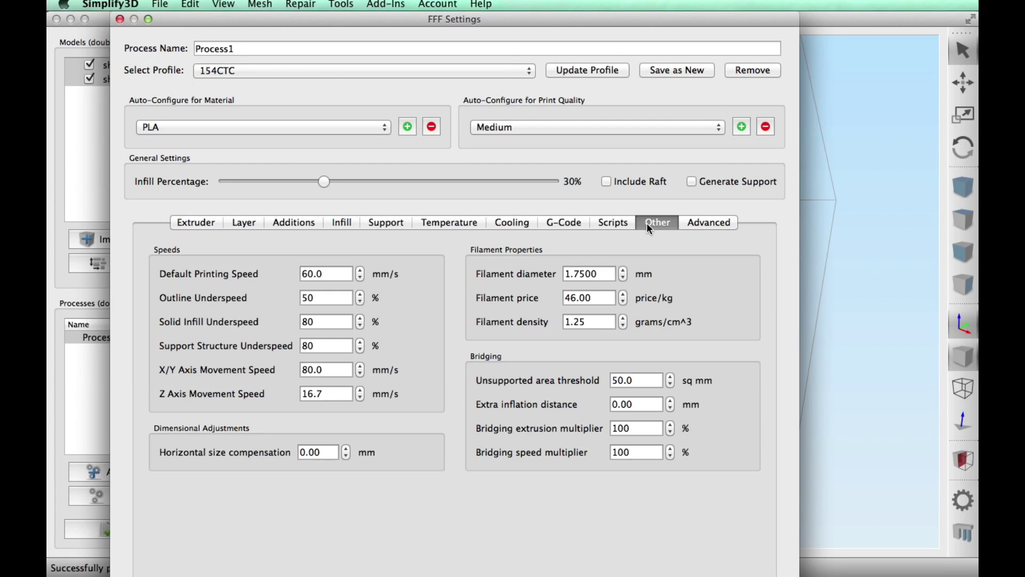
click(310, 275)
text(5)
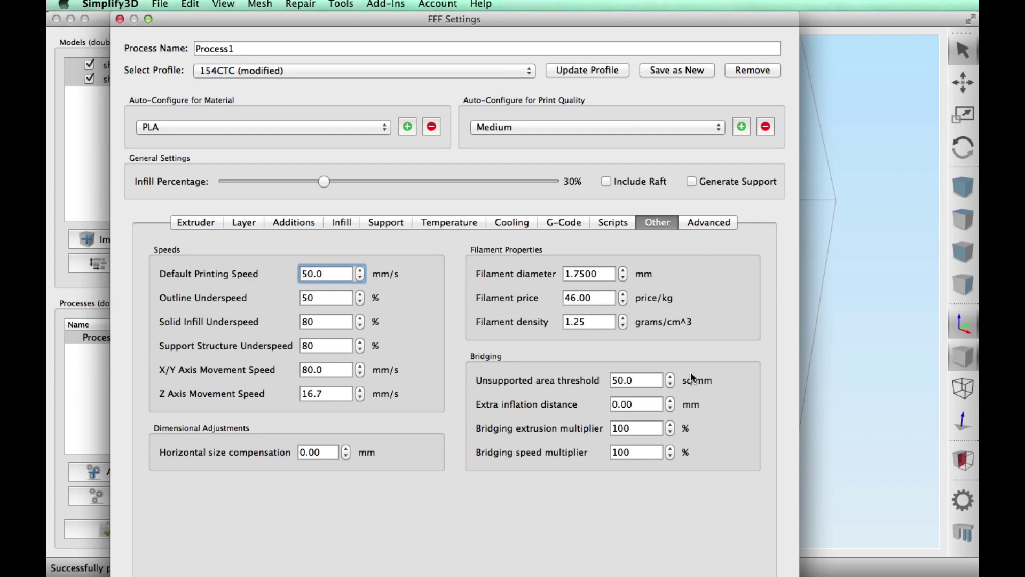
key(Return)
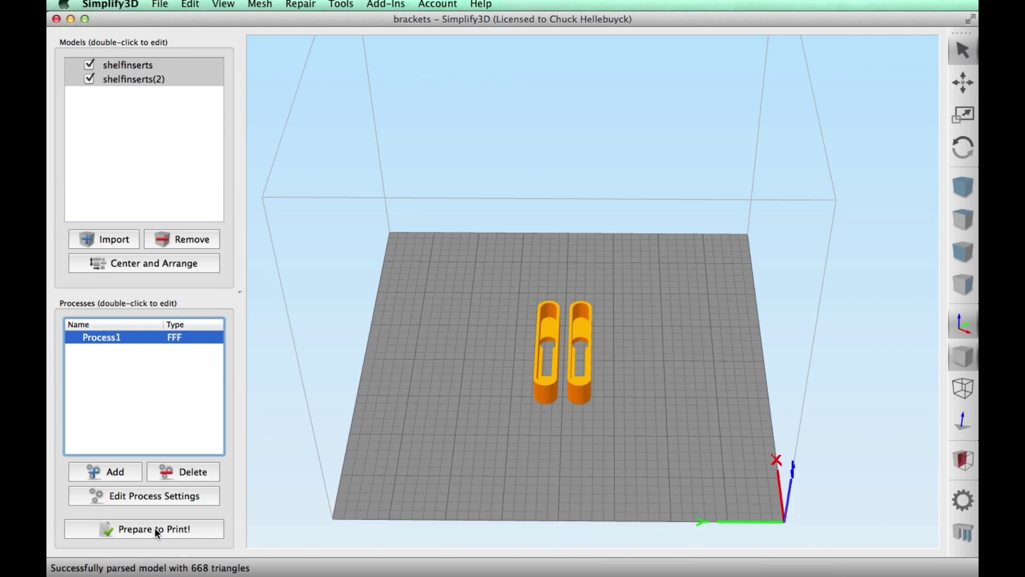
Step: Slice both inserts and highlight the 36-minute build time and 2929.5 mm filament length
click(155, 527)
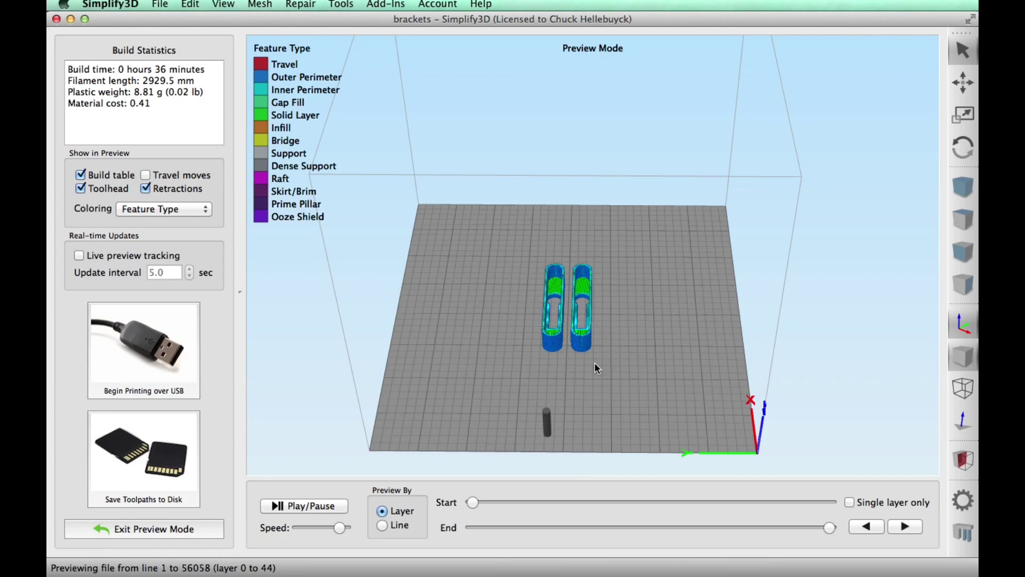
drag(119, 69, 215, 74)
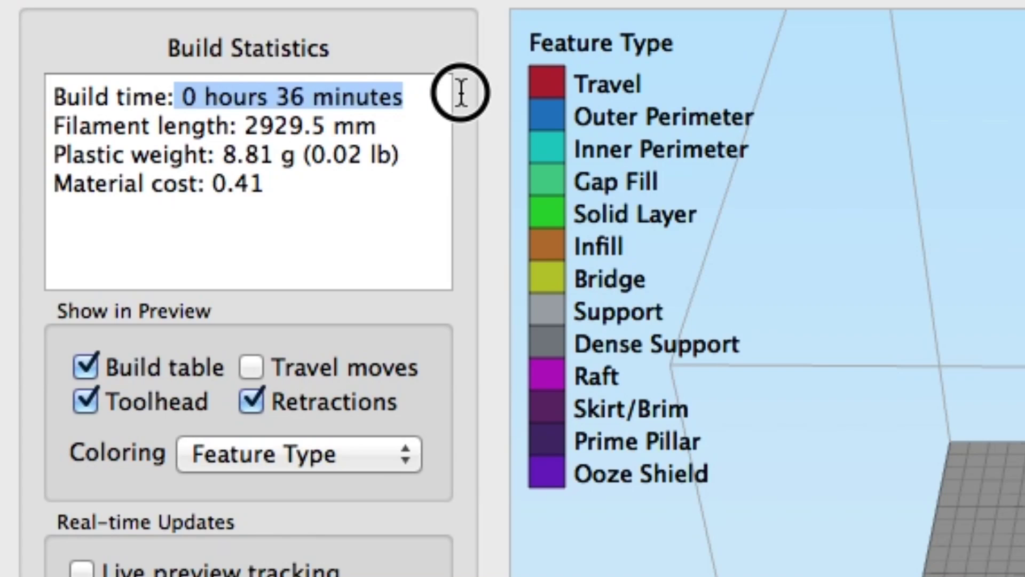
drag(247, 128, 376, 126)
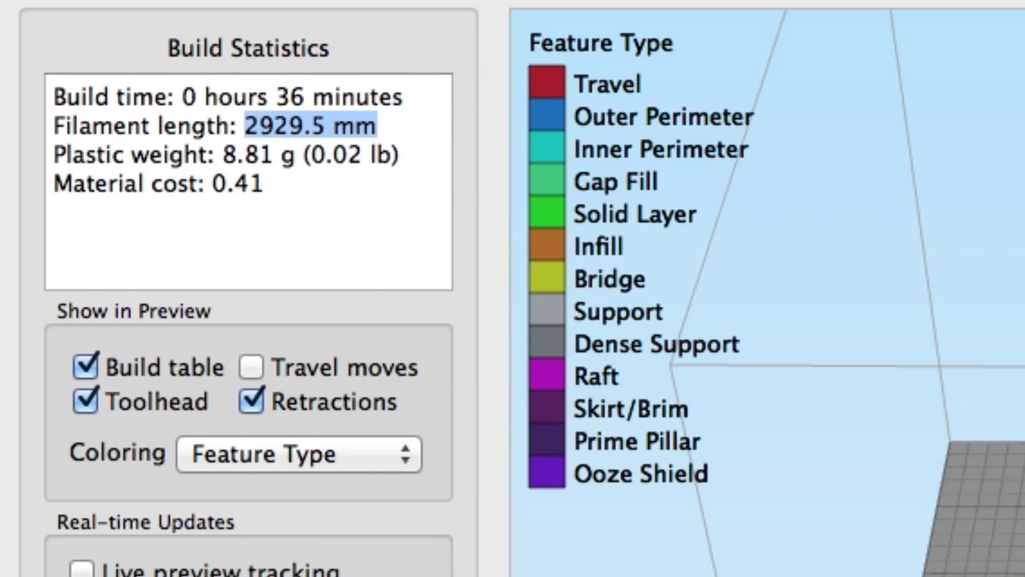